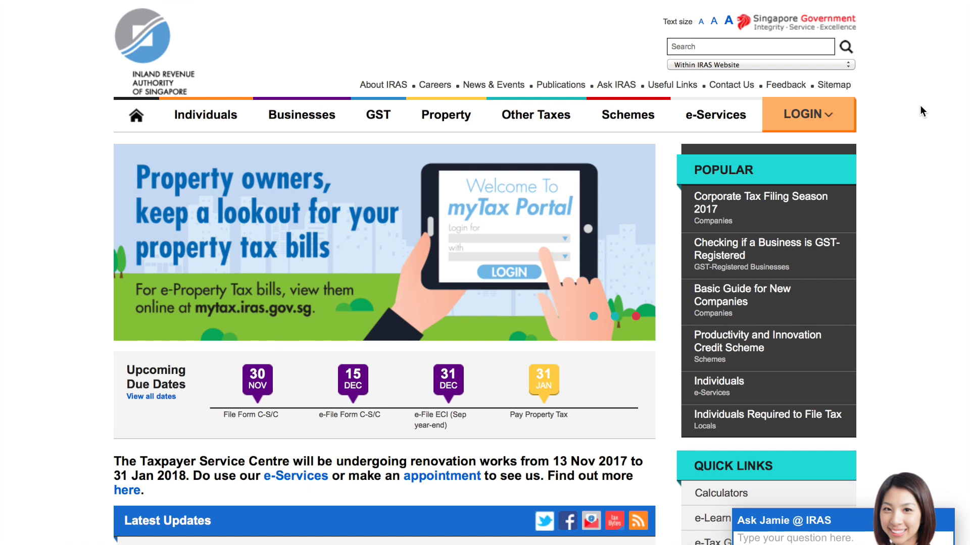
- Choose myTax Portal login for business tax matters with SingPass
click(807, 119)
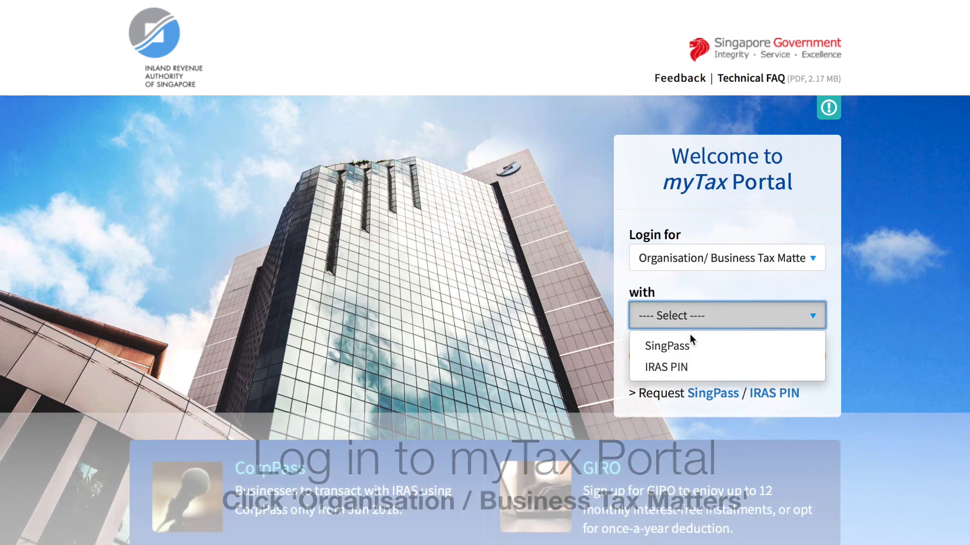
click(691, 347)
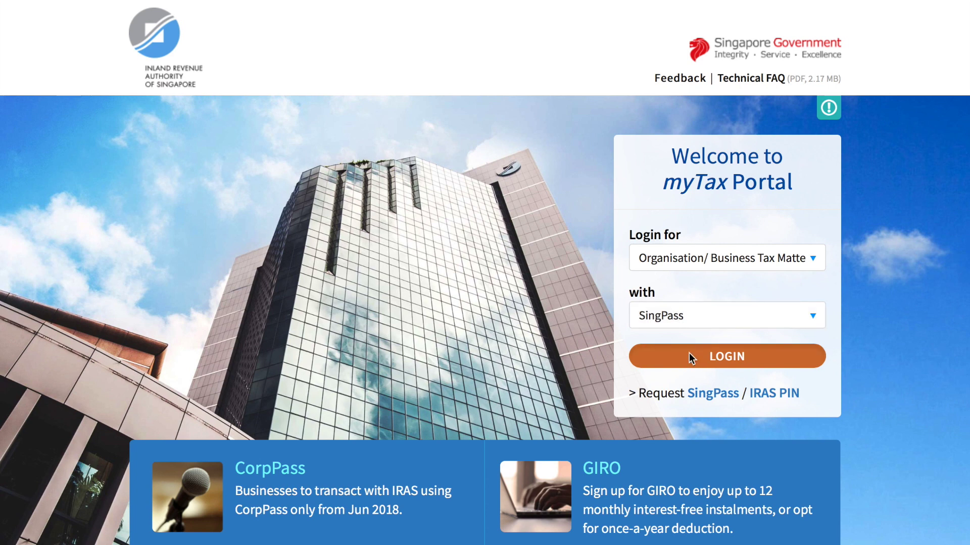
click(688, 353)
- Sign in with the SingPass ID and password, then submit the SMS one-time password
click(622, 282)
text(s)
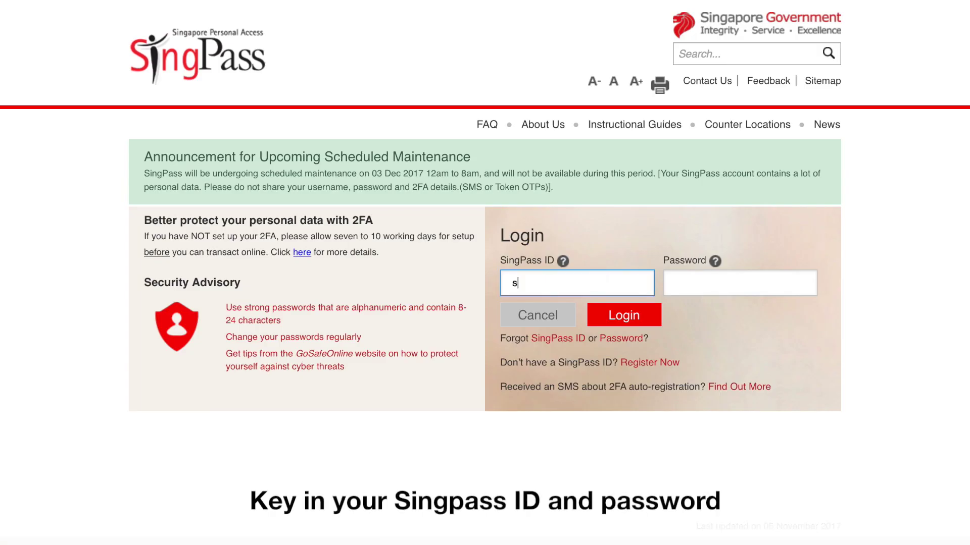
text(1234567g)
click(716, 287)
text(********)
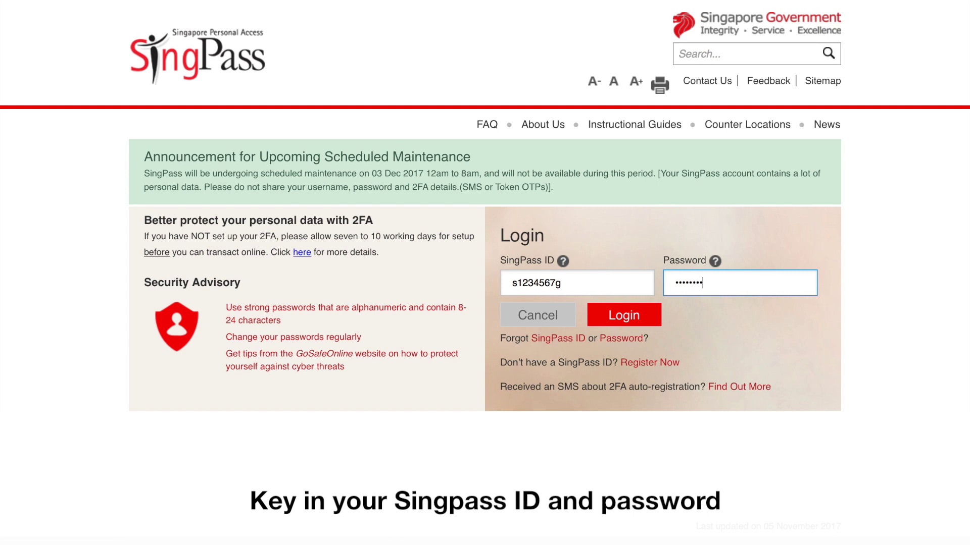
click(626, 316)
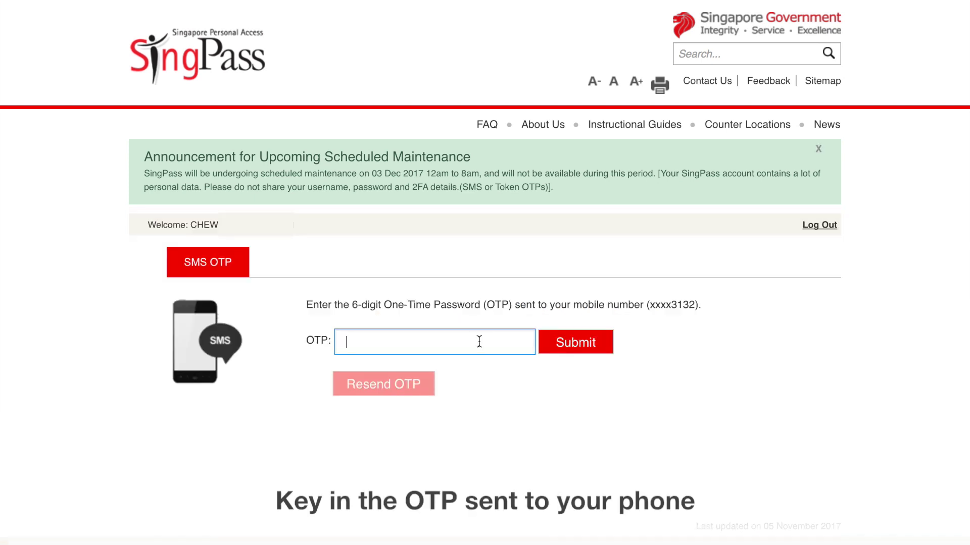
text(625573)
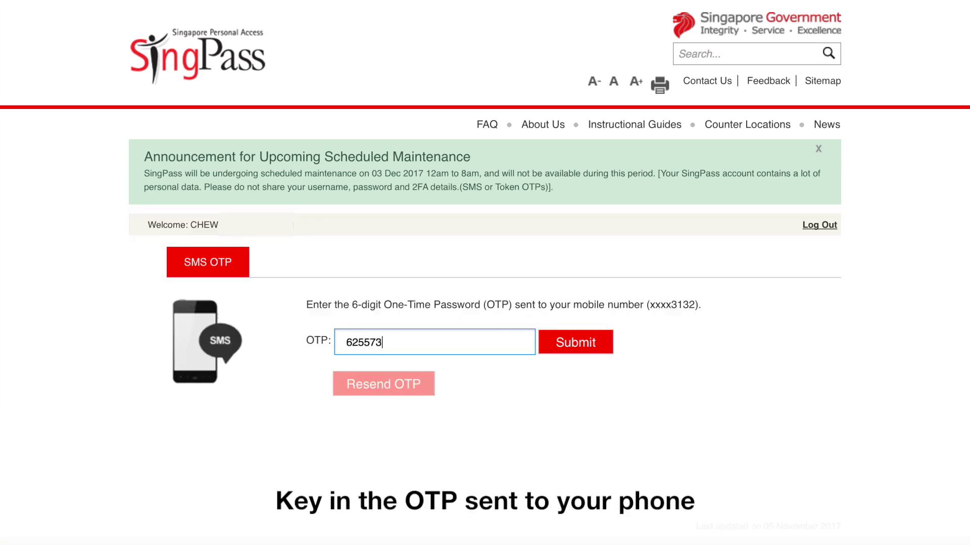
click(551, 342)
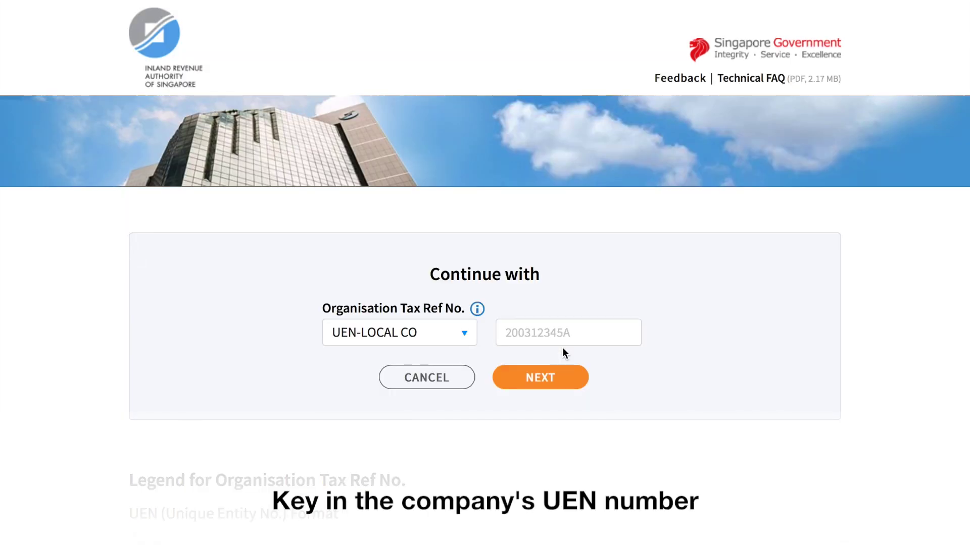
- Continue into the portal as the company by entering its UEN
click(561, 343)
text(199912345E)
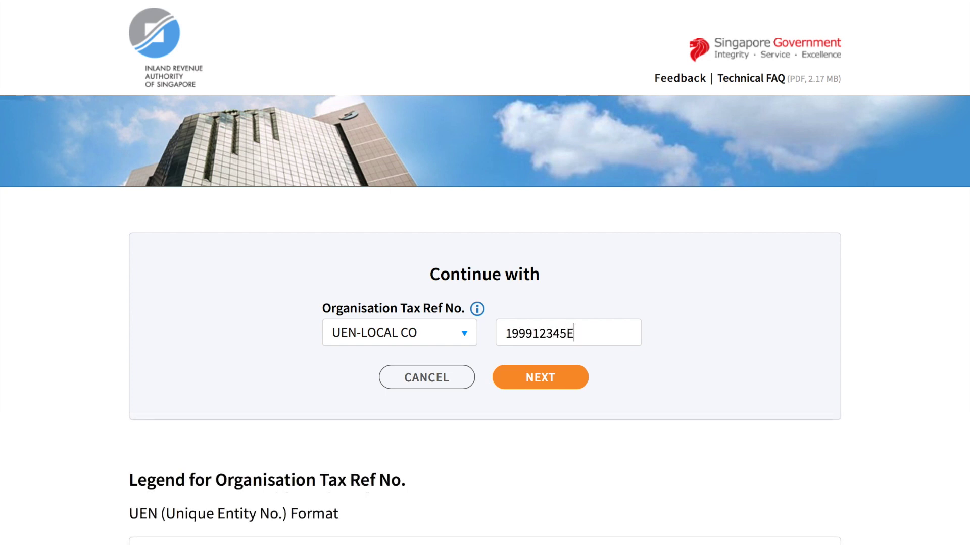
click(564, 380)
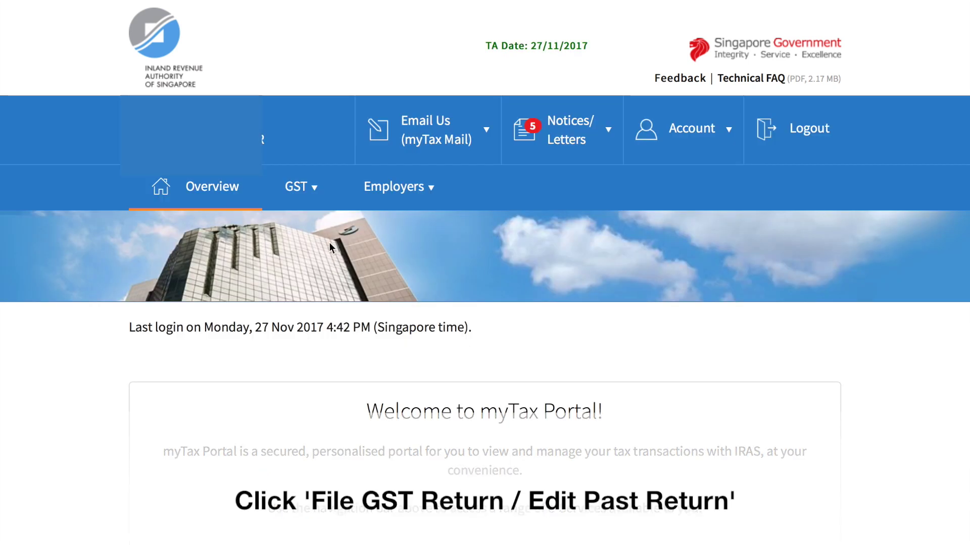
- Go to GST > File GST Return/ Edit Past Return and view the returns table
click(317, 194)
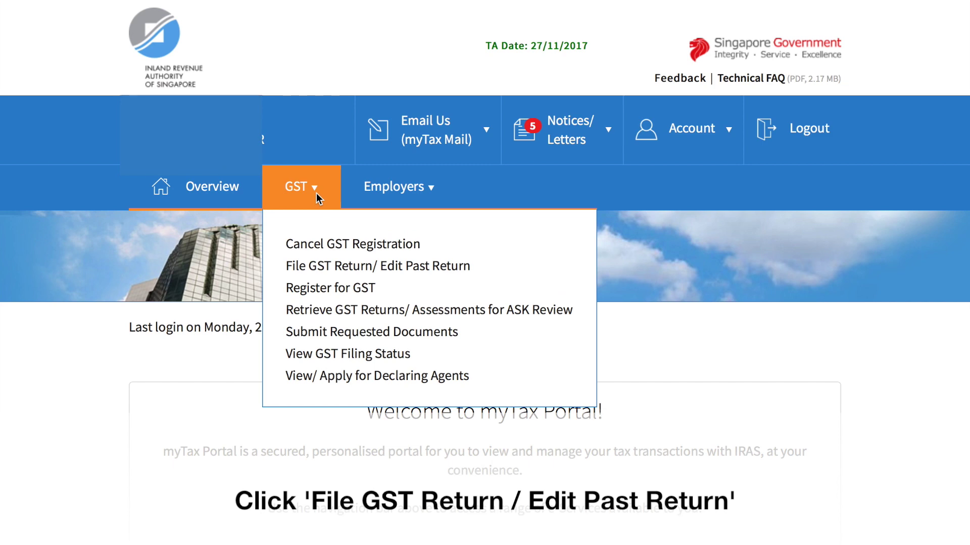
click(319, 268)
scroll(469, 375, down, 3)
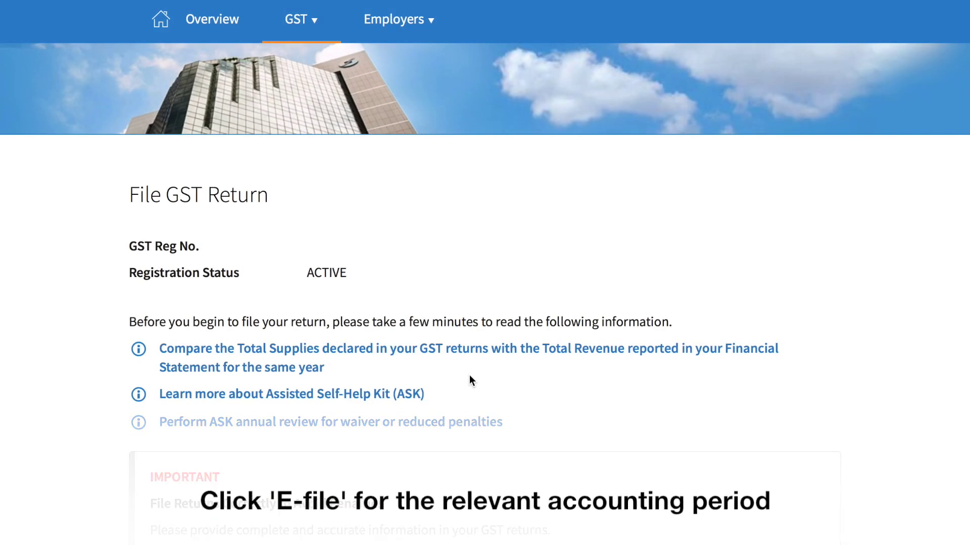
scroll(469, 380, down, 10)
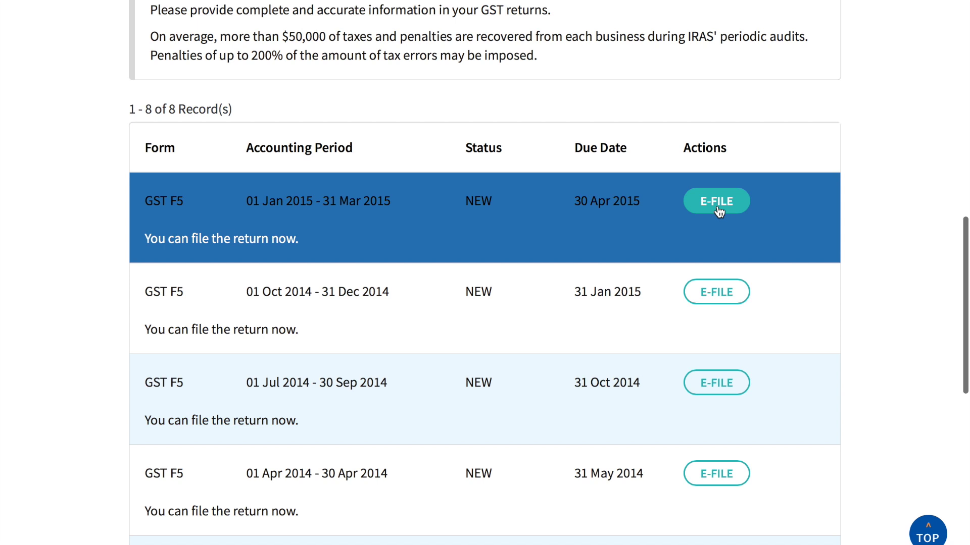
- Start the 01 Jan–31 Mar 2015 GST F5, answer No to checklists, and read Box 1 help
click(719, 208)
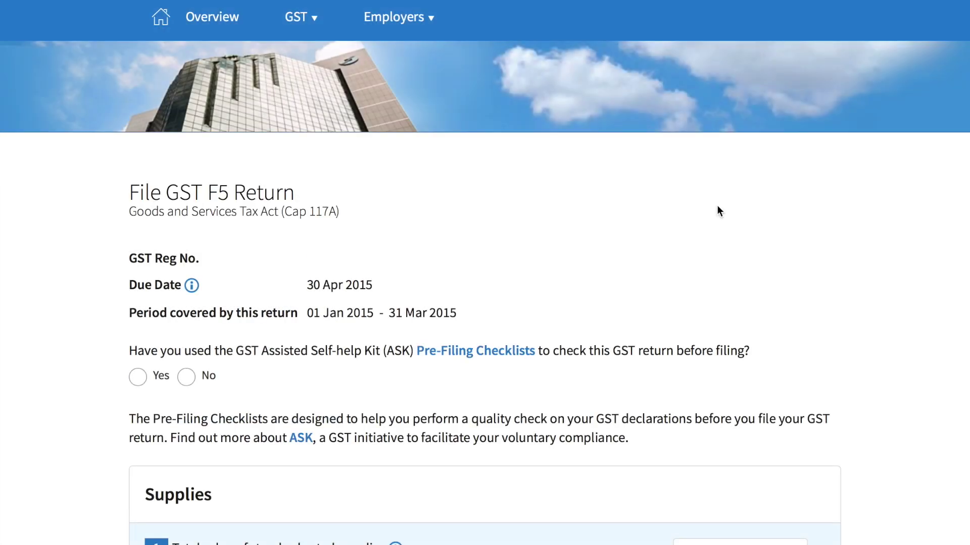
click(227, 376)
scroll(472, 412, down, 7)
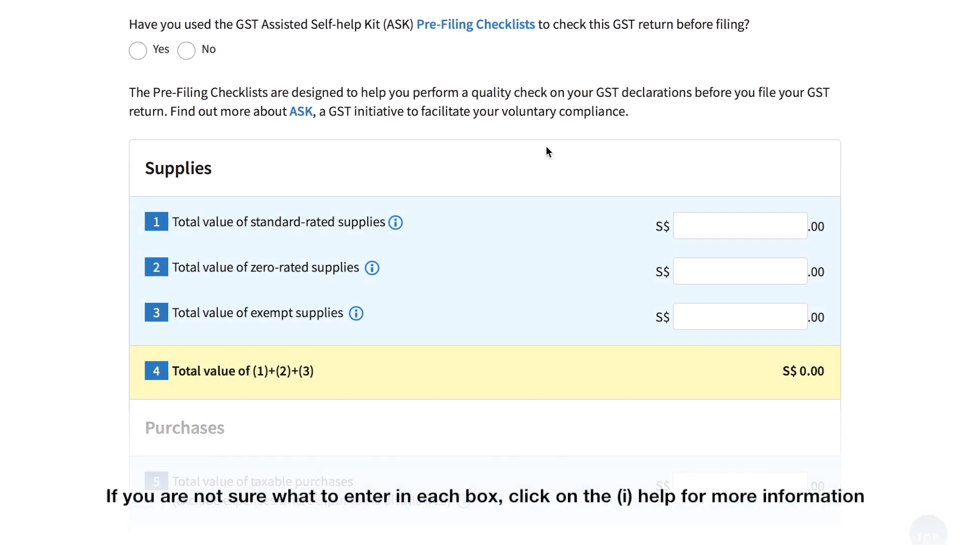
click(396, 224)
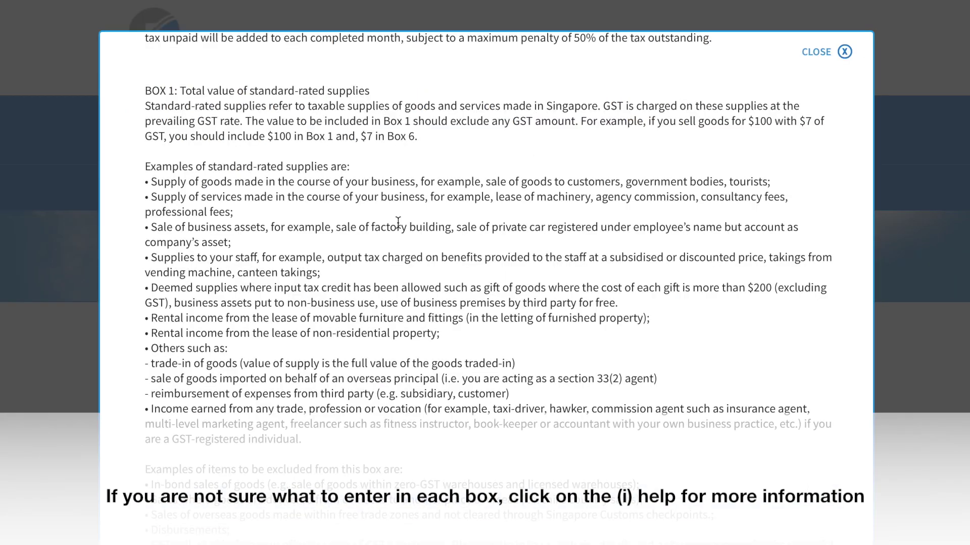
scroll(383, 301, down, 12)
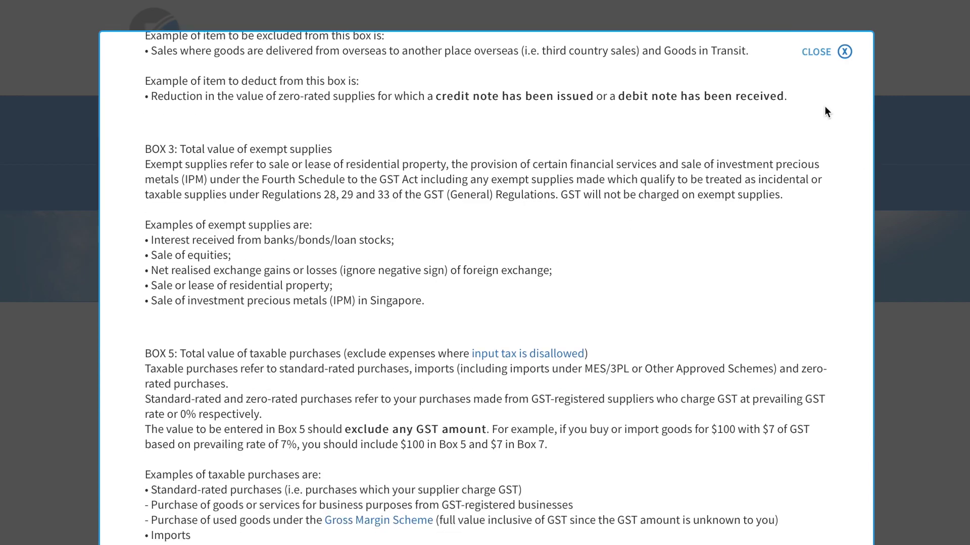
click(844, 51)
- Enter supplies: Box 1 standard-rated 100,000, Box 2 zero-rated 20000, Box 3 exempt 0
click(756, 218)
text(100)
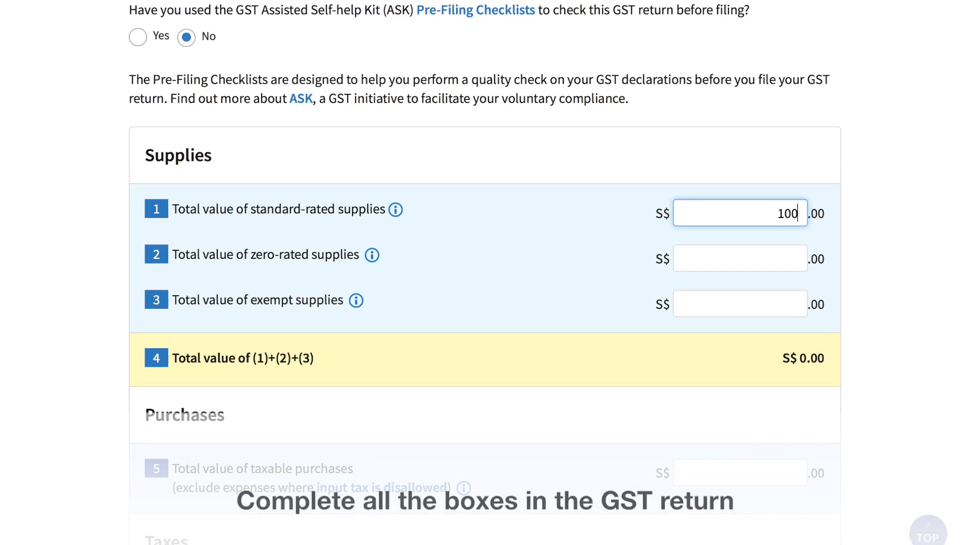
text(,000)
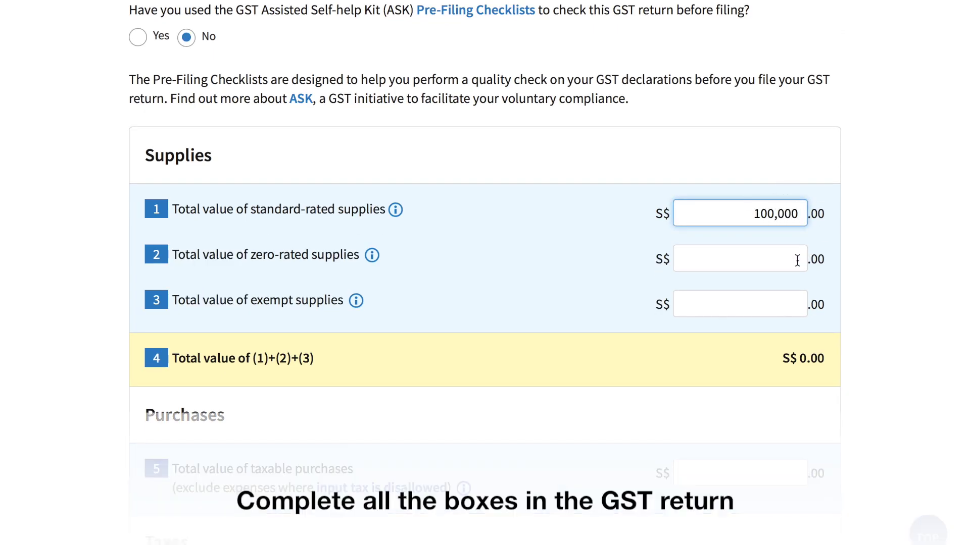
click(796, 260)
text(200000)
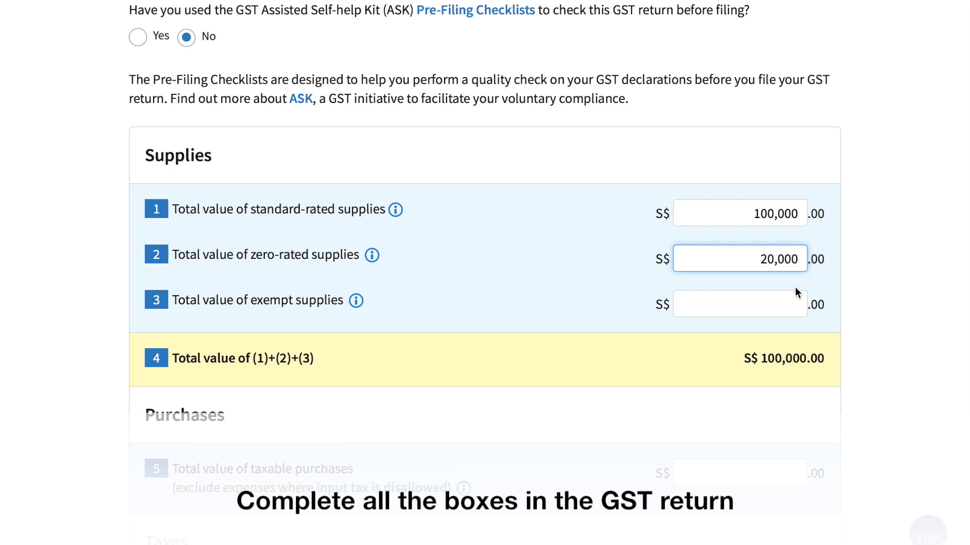
click(797, 298)
text(0)
scroll(861, 352, down, 6)
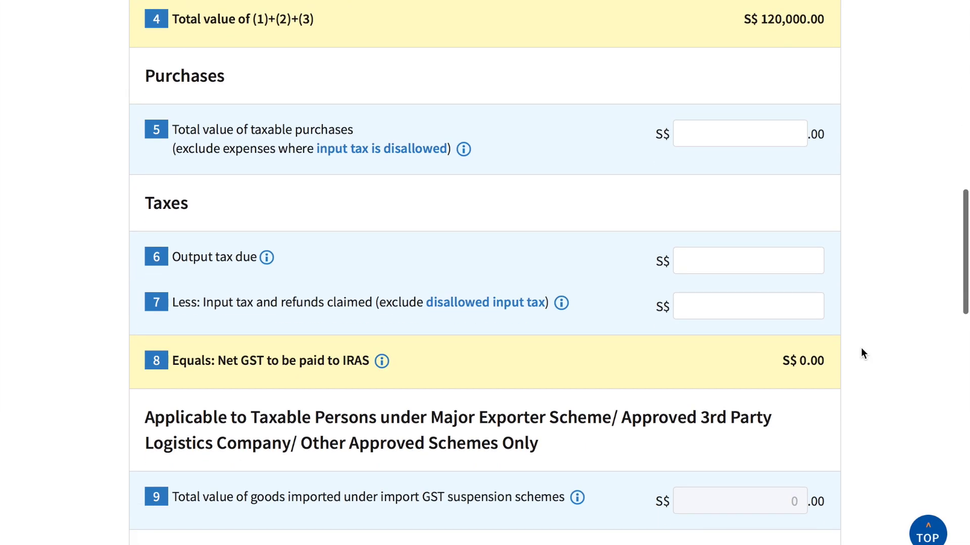
- Enter Box 5 purchases 30,000, Box 6 output tax 7000, Box 7 input tax 2,000, revenue 120,000
click(789, 144)
text(3)
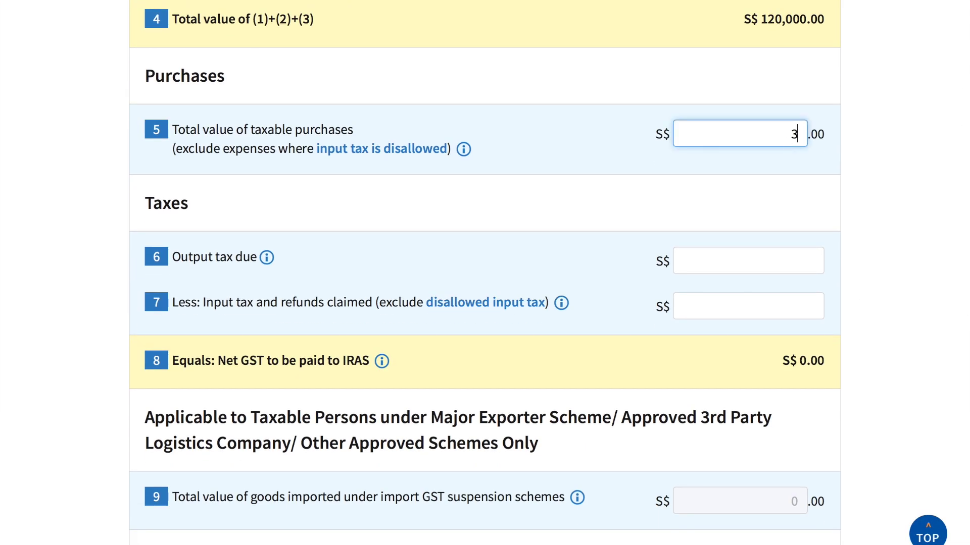
text(0,000)
click(771, 253)
text(7000)
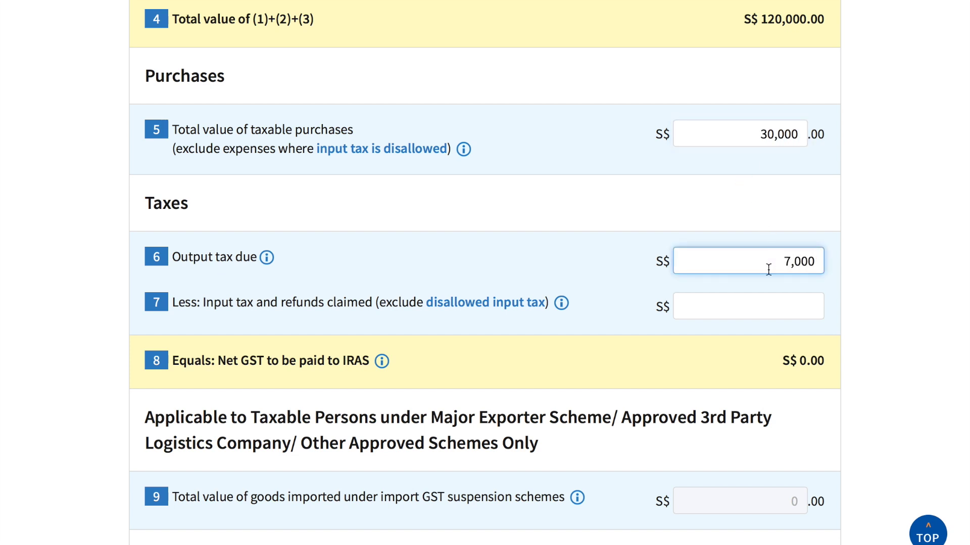
click(784, 309)
text(2,000)
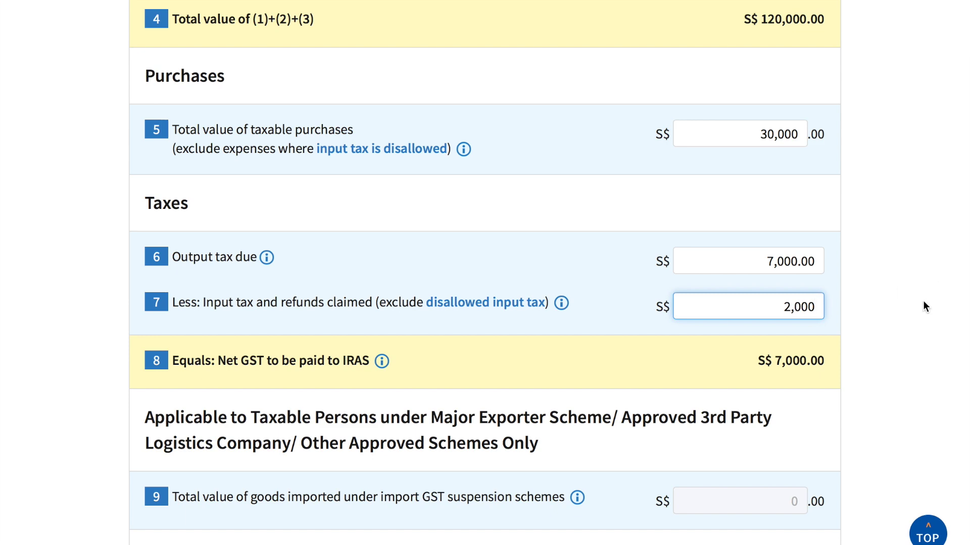
key(Tab)
scroll(923, 301, down, 5)
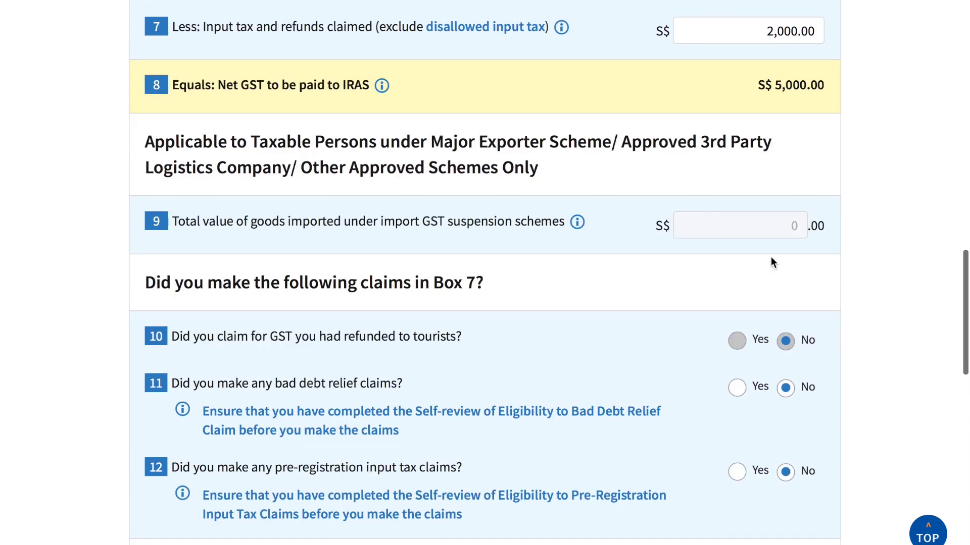
scroll(769, 263, down, 7)
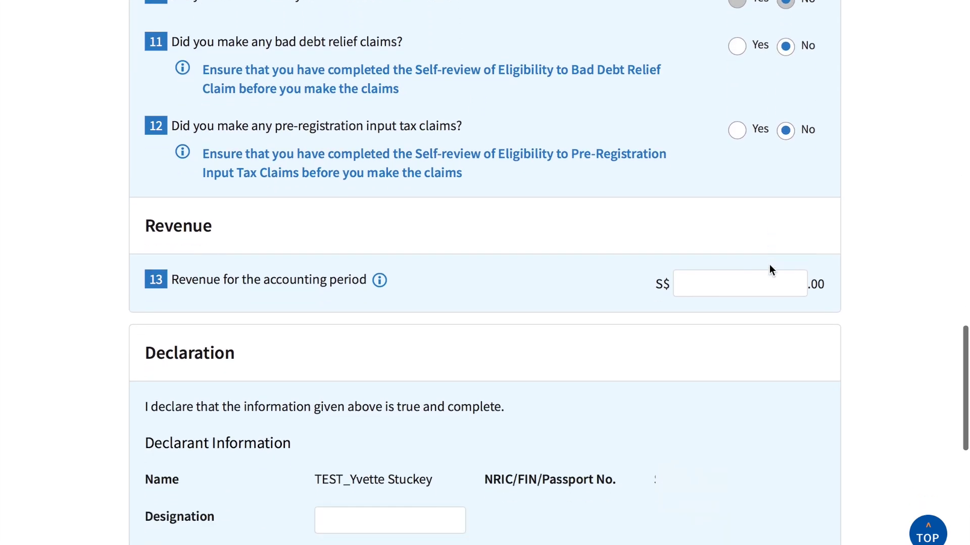
click(770, 267)
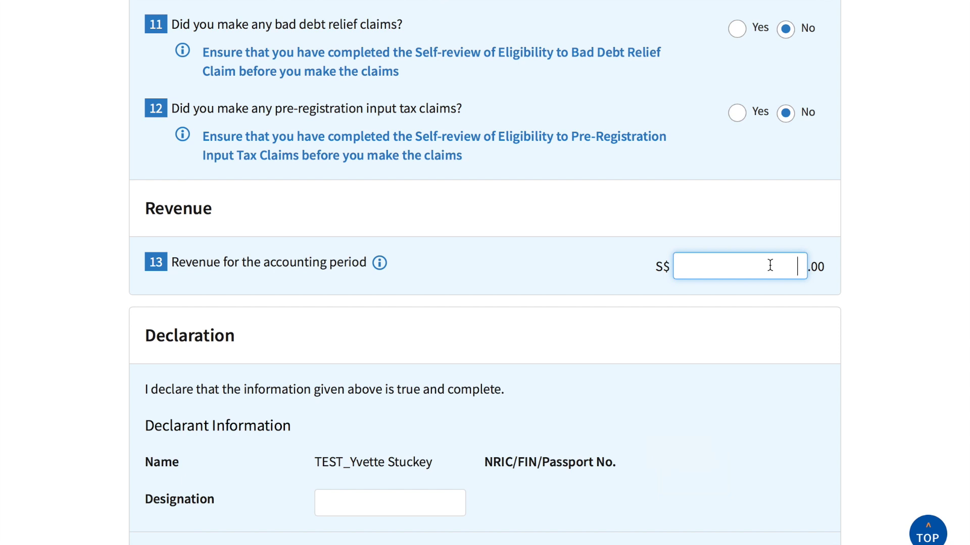
text(120,000)
scroll(833, 297, down, 6)
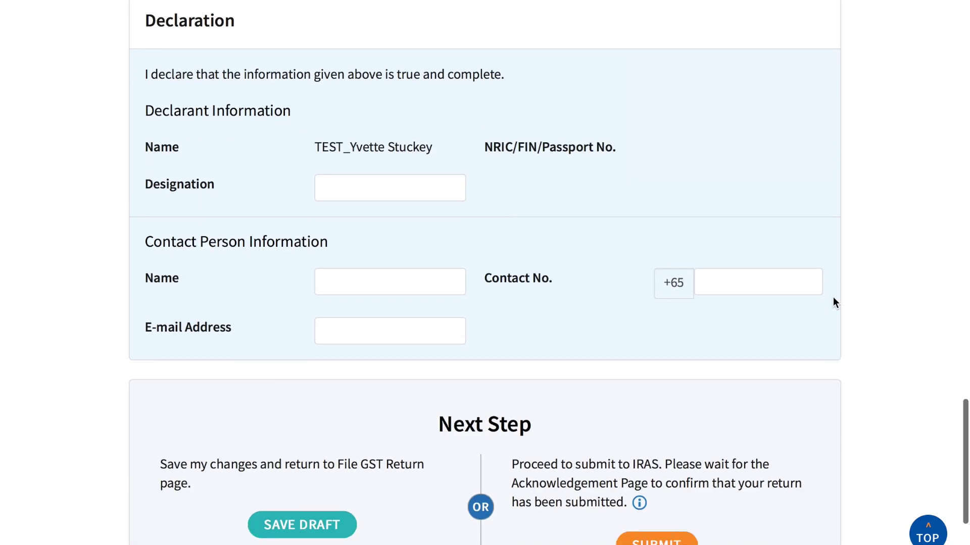
- Declare designation ACCOUNTANT, fill in the contact person's name, phone and e-mail, and submit
click(449, 187)
text(ACCOUNTANT)
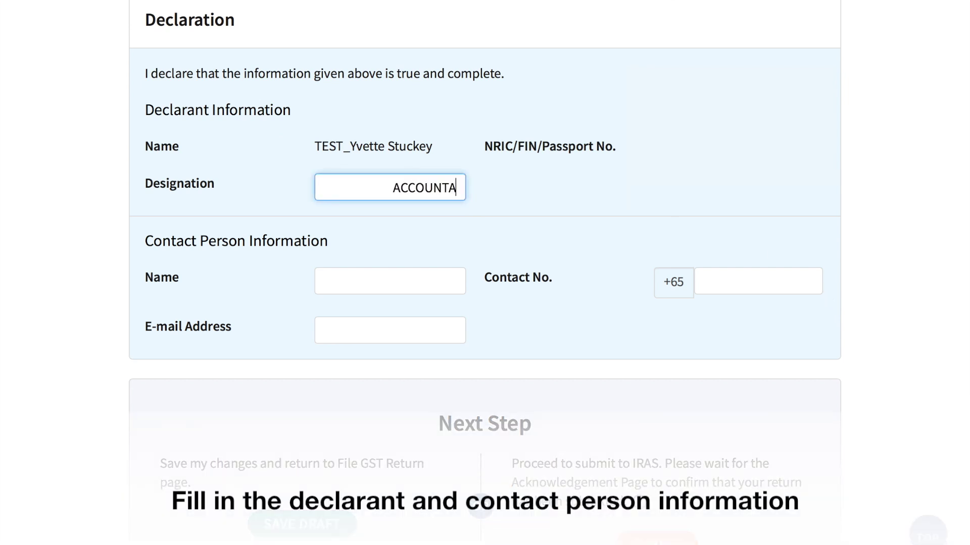
click(410, 285)
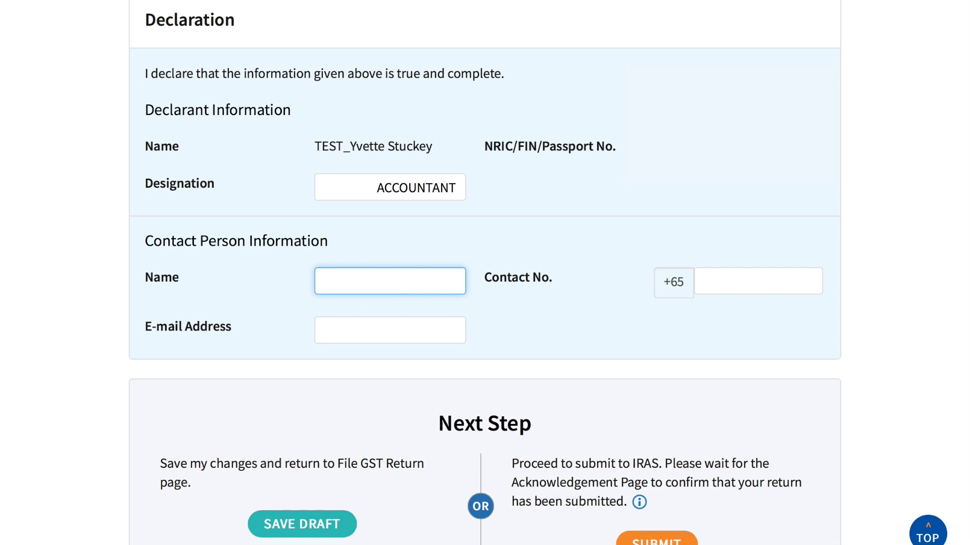
click(757, 281)
text(91234567)
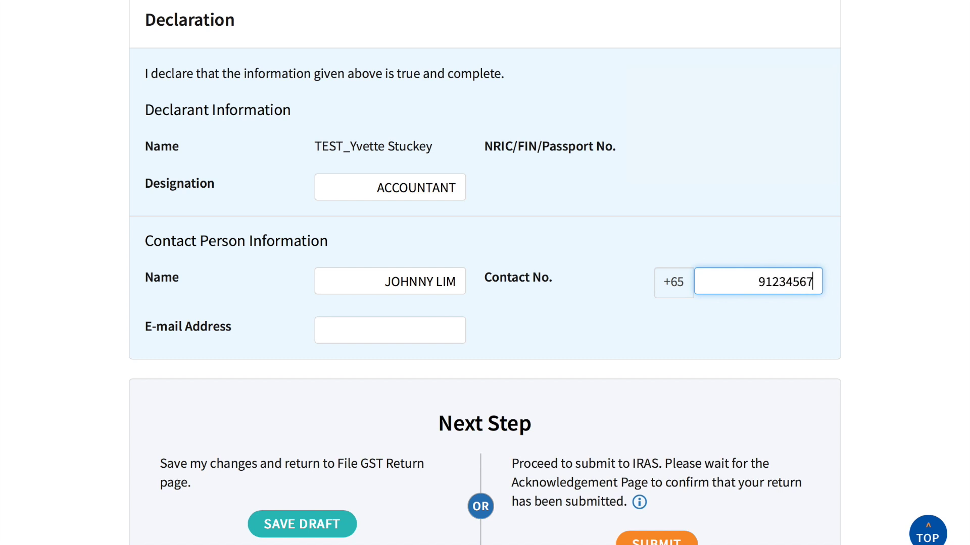
click(374, 329)
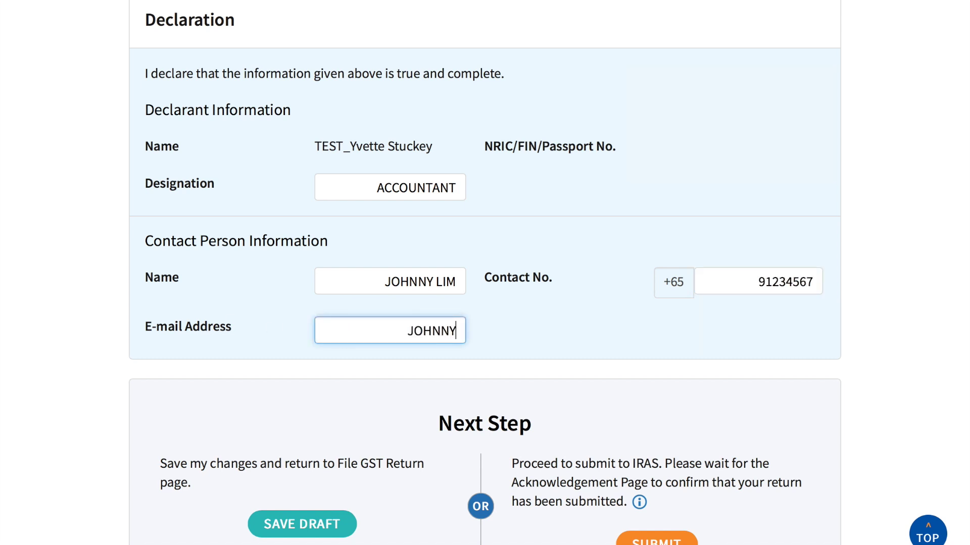
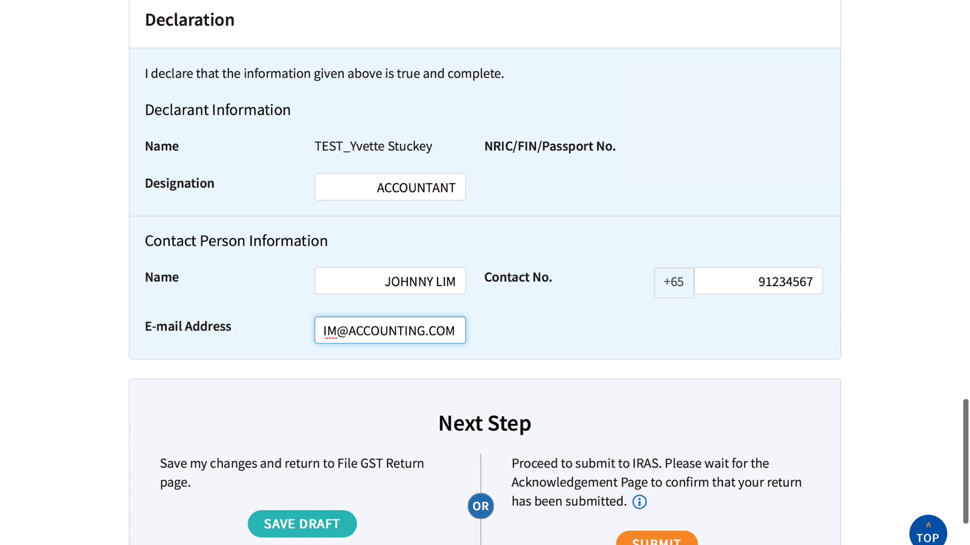
scroll(461, 323, down, 3)
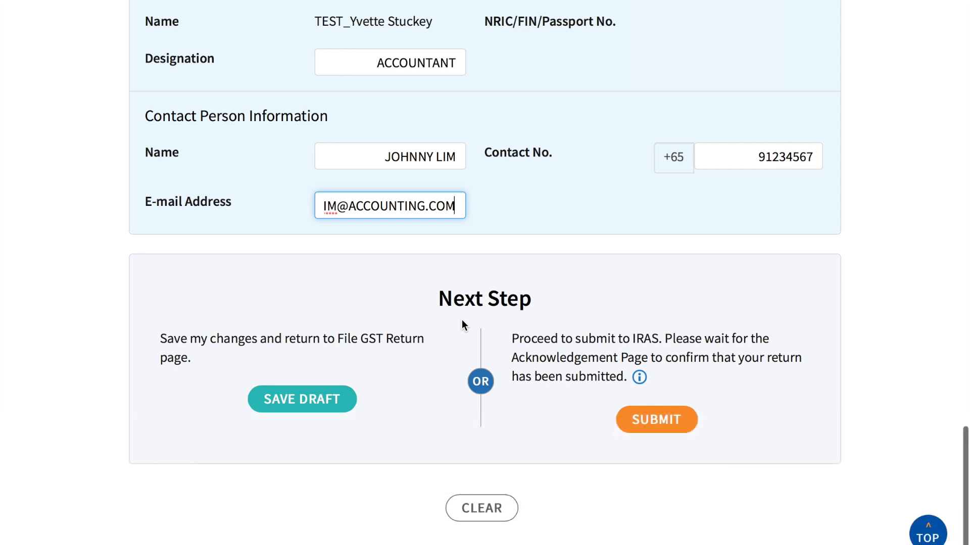
click(642, 424)
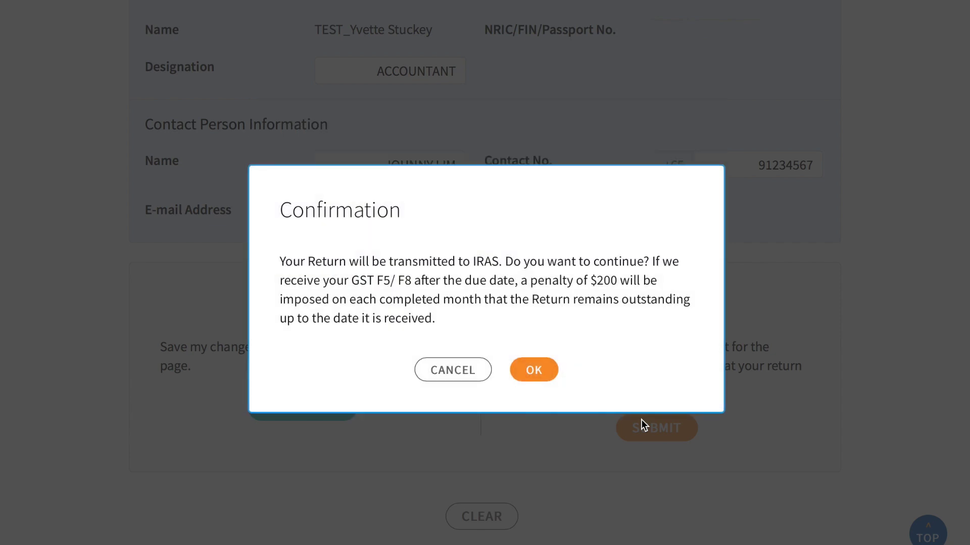
- Confirm sending the GST F5 to IRAS and review the acknowledgement page
click(534, 370)
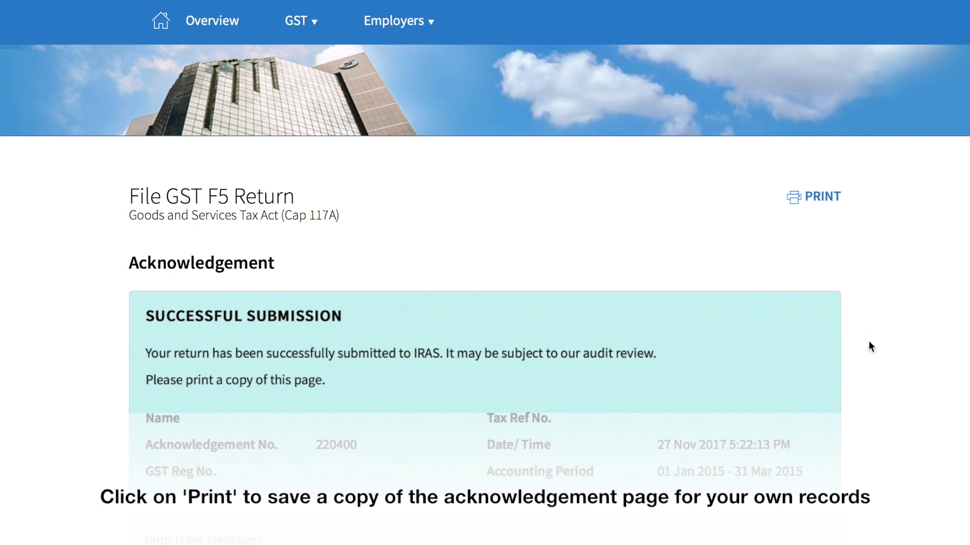
scroll(868, 342, down, 3)
scroll(868, 341, down, 1)
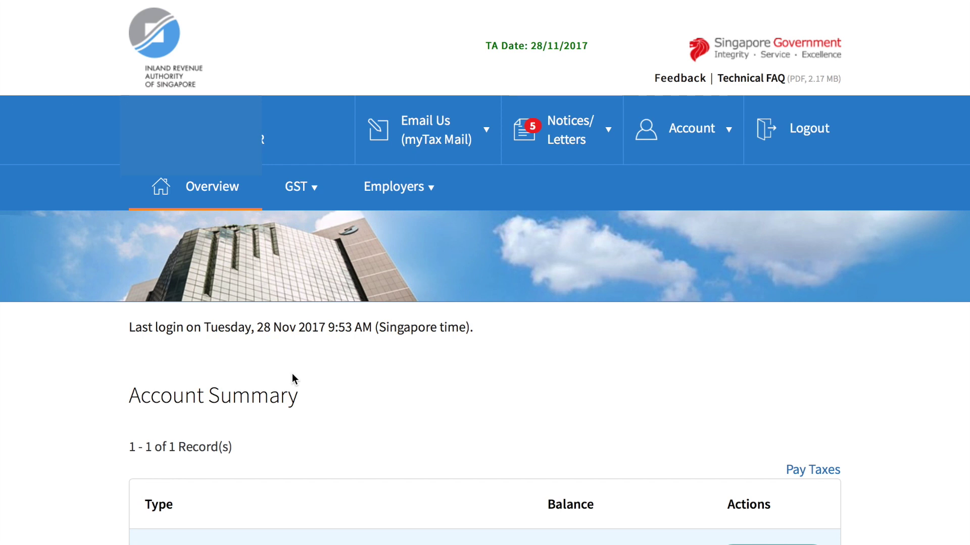
- Return to GST > File GST Return/ Edit Past Return and view the returns list
click(321, 193)
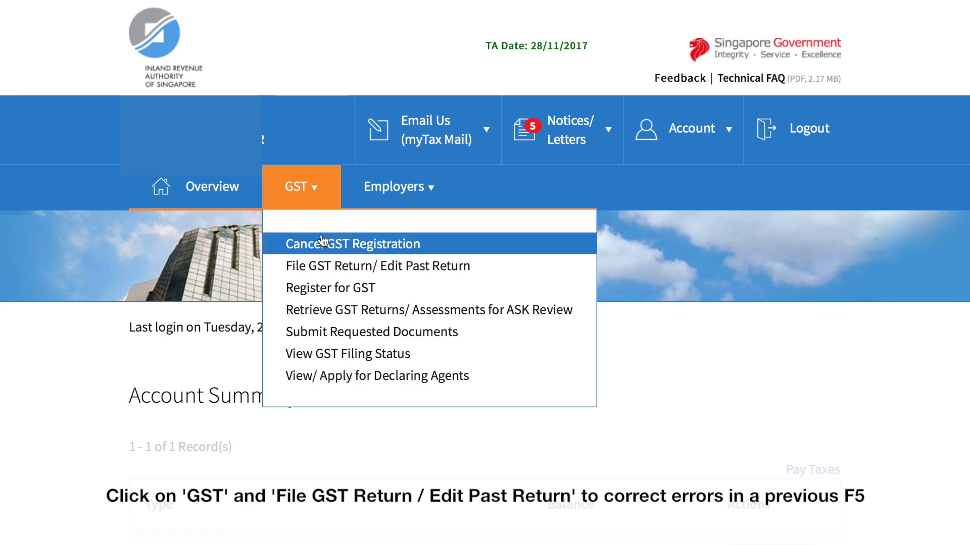
click(321, 268)
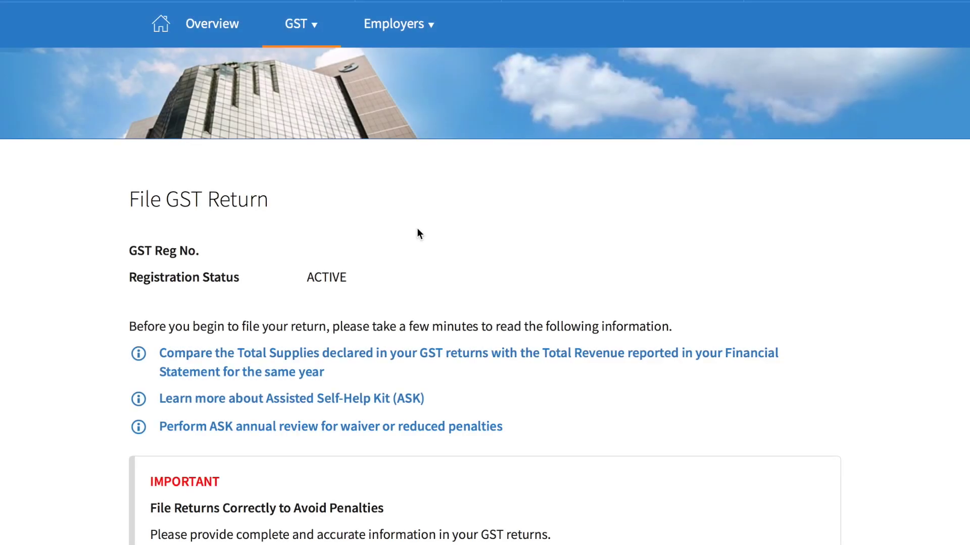
scroll(416, 233, down, 14)
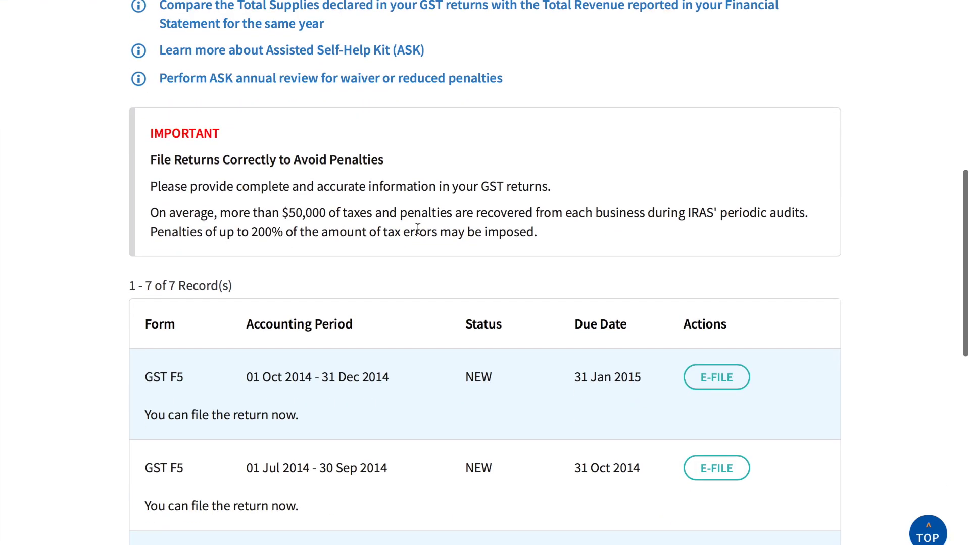
scroll(417, 233, down, 6)
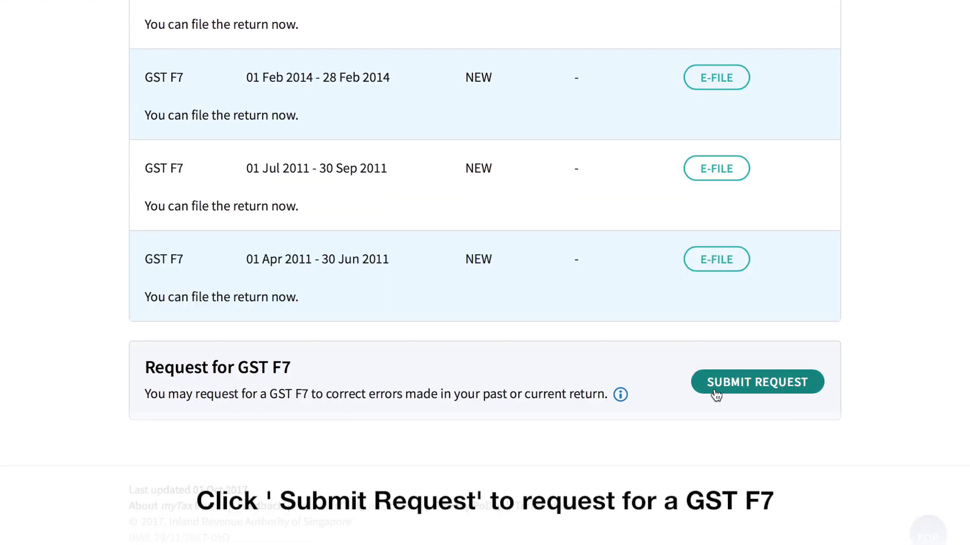
- Request a GST F7 for 01/04/2015 - 30/06/2015 and proceed to file it now
click(716, 394)
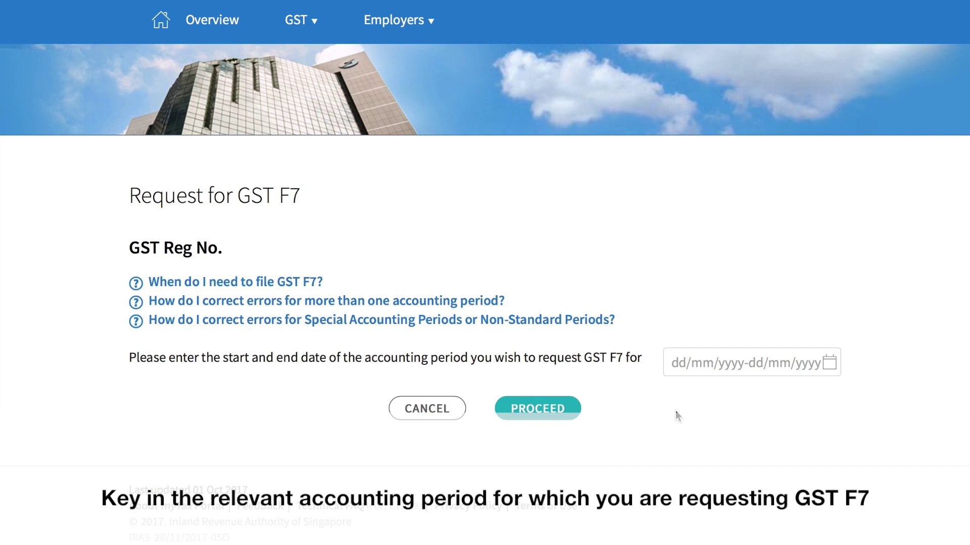
click(682, 362)
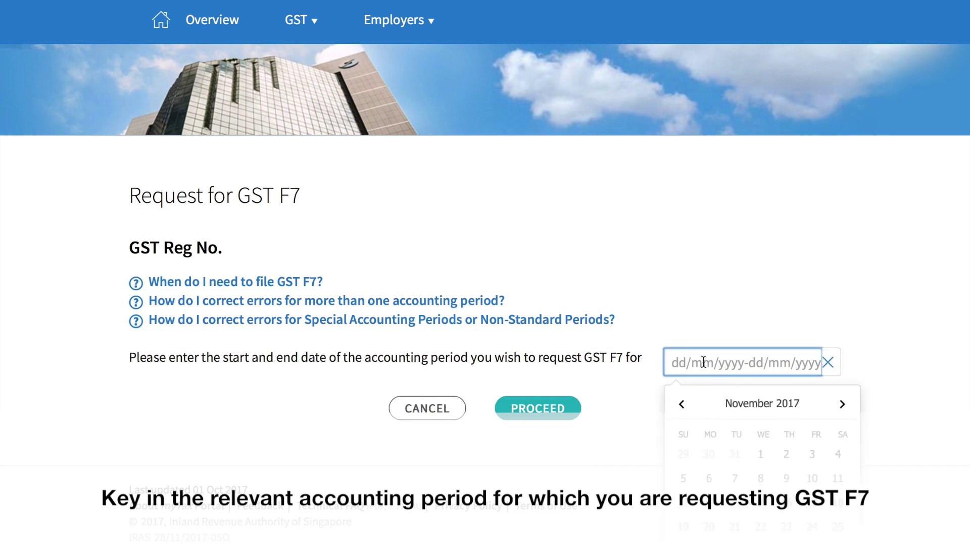
text(01/04/2)
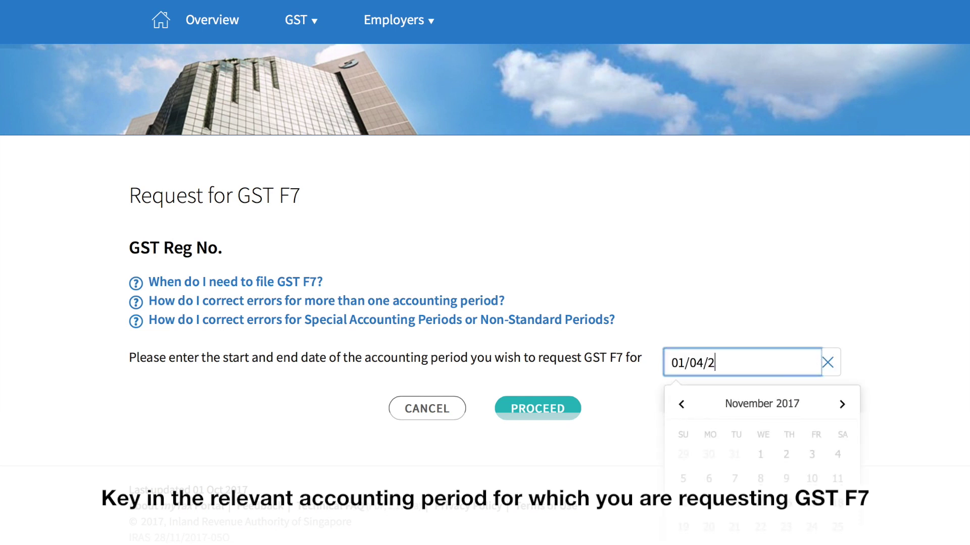
text(015 - 30)
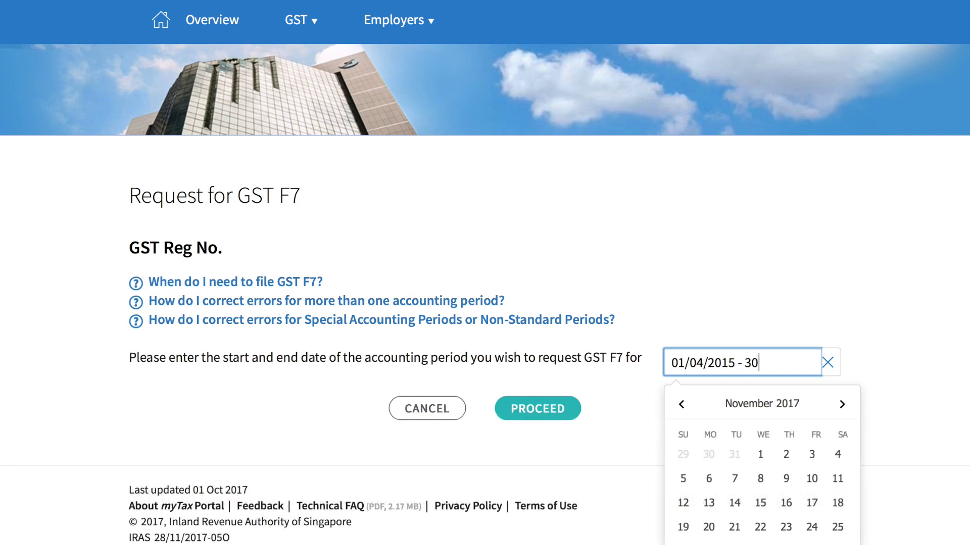
text(/06/2015)
click(550, 413)
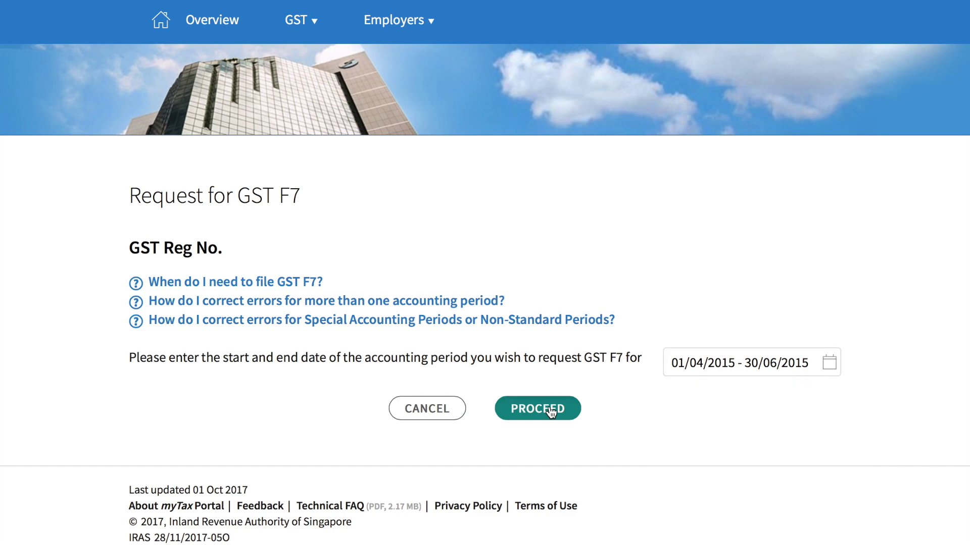
click(550, 413)
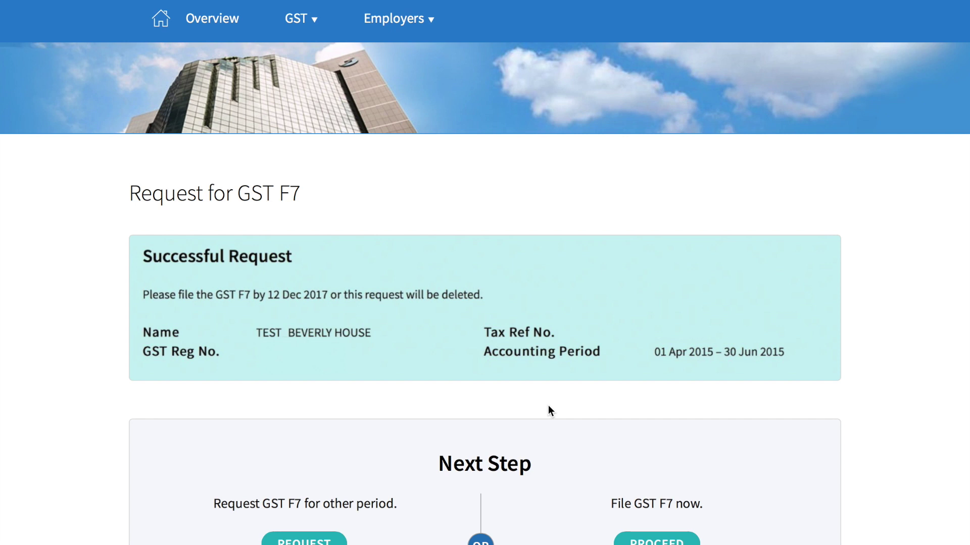
scroll(550, 411, down, 3)
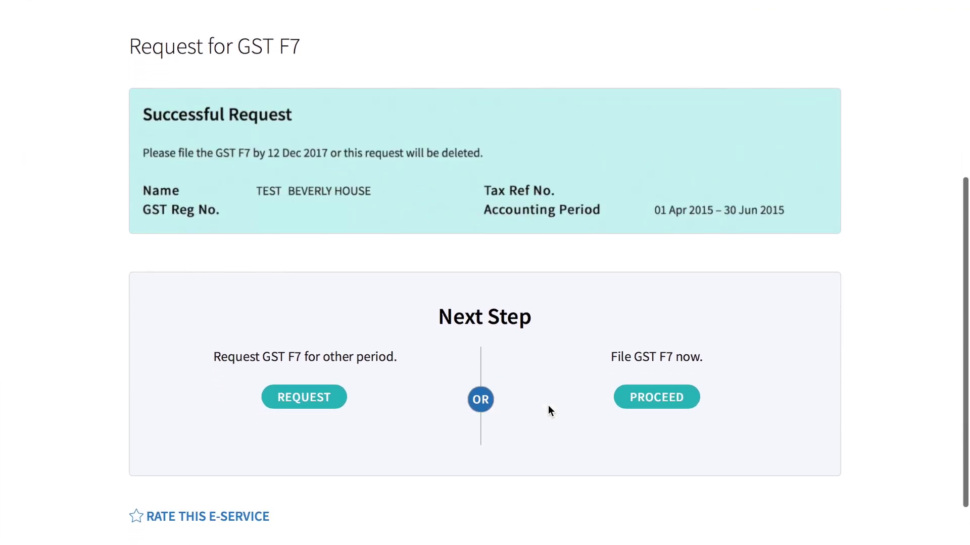
click(667, 397)
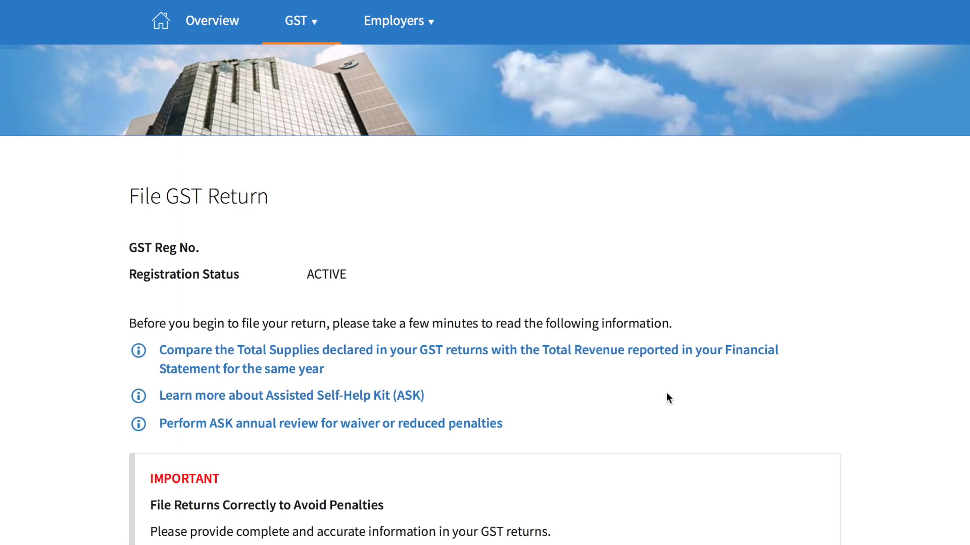
- E-file the GST F7 row for 01 Apr 2015 - 30 Jun 2015
scroll(667, 398, down, 8)
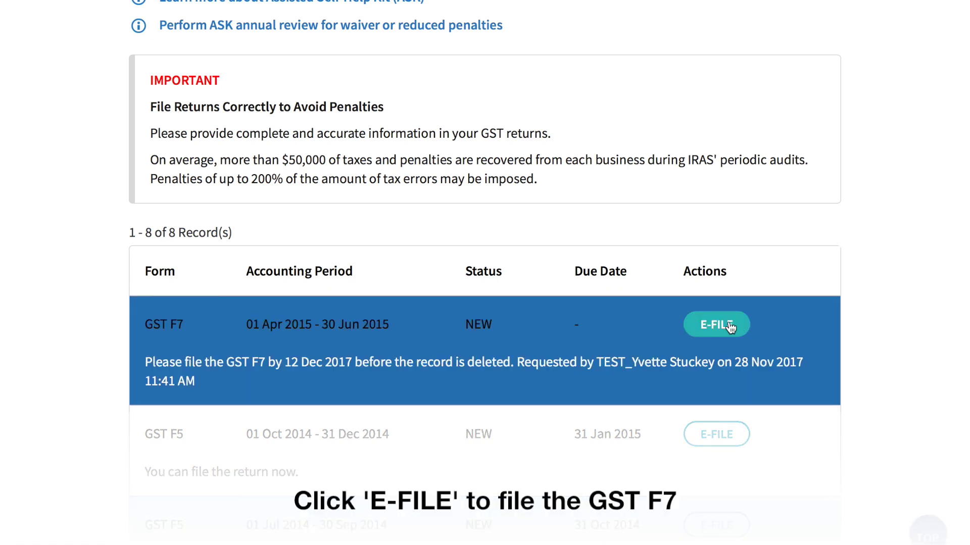
click(731, 328)
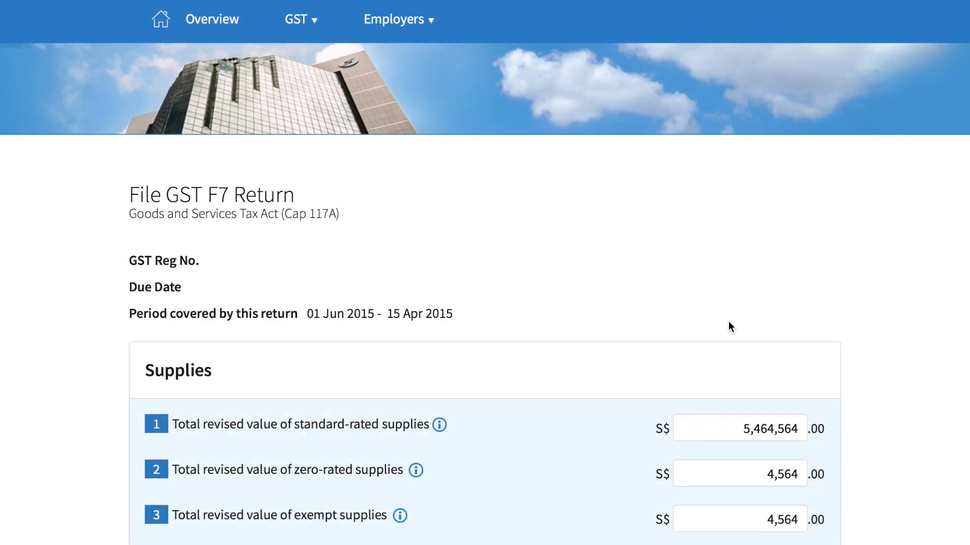
- Revise Box 1 to 5000000 and Box 6 output tax to 350000, giving a S$345,436.00 difference
scroll(728, 321, down, 5)
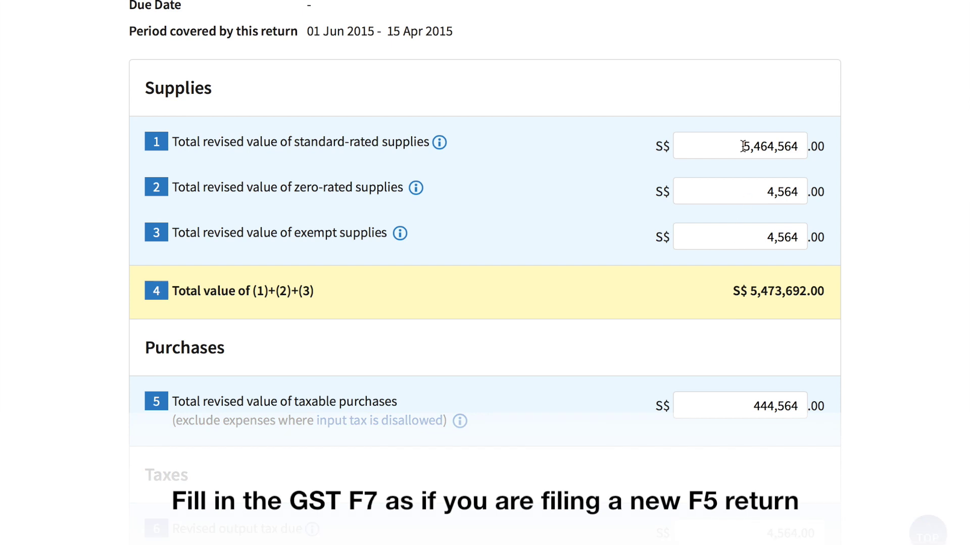
click(742, 147)
text(5000000)
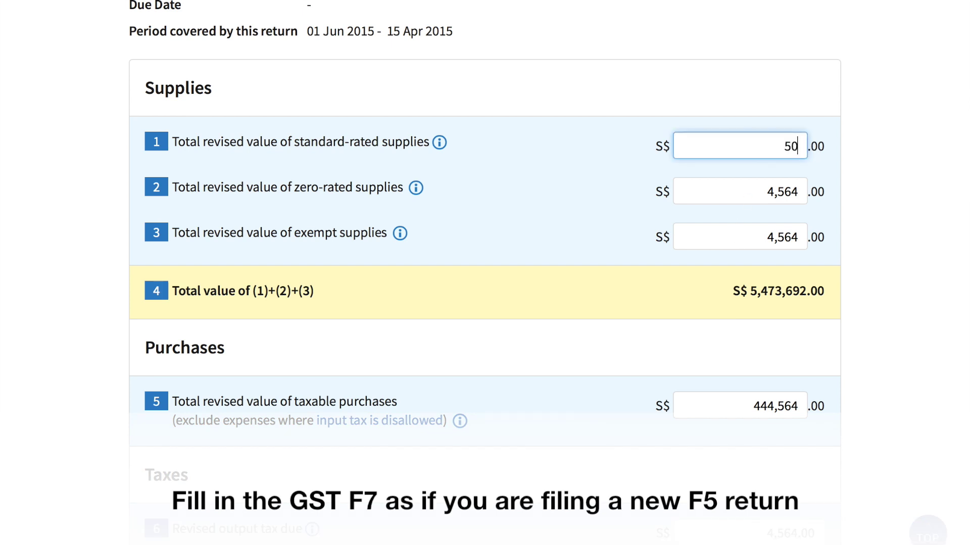
click(903, 160)
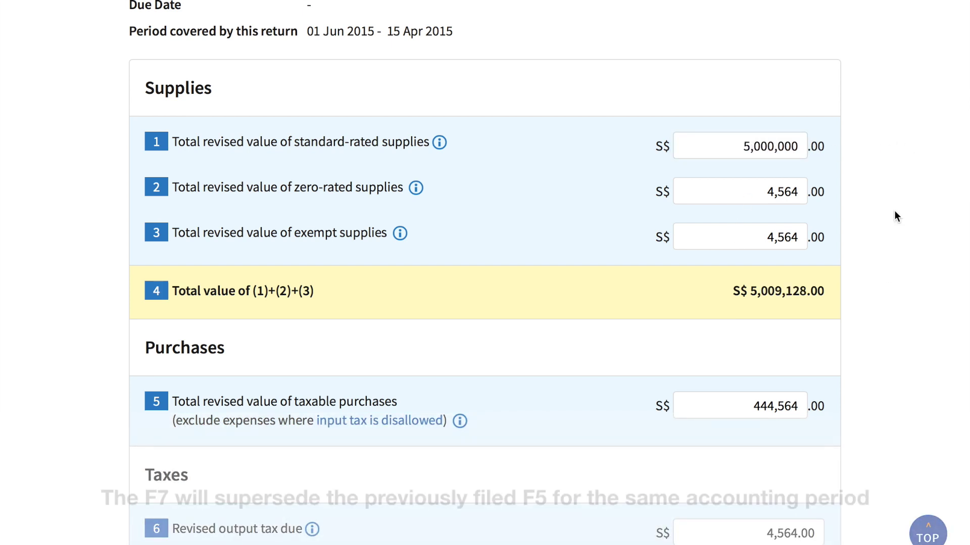
scroll(880, 326, down, 5)
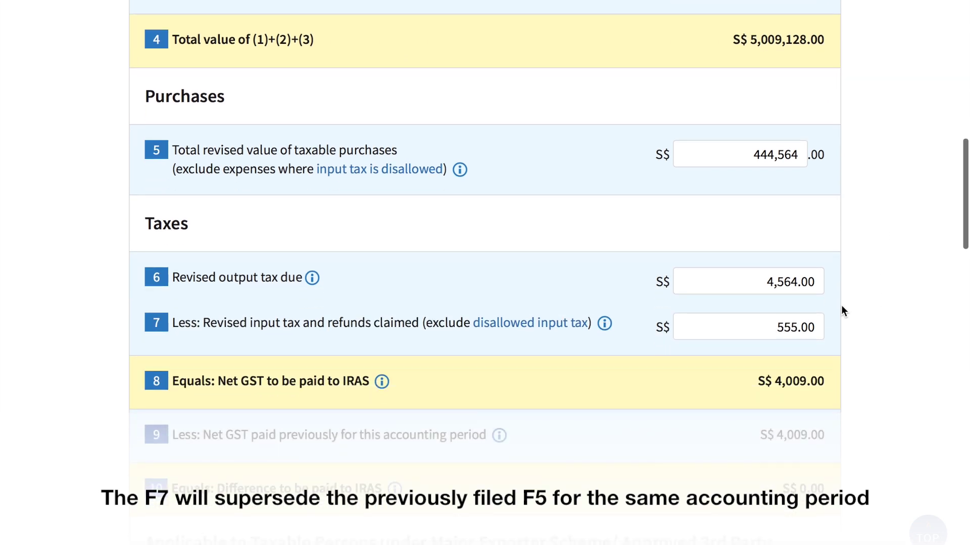
click(762, 280)
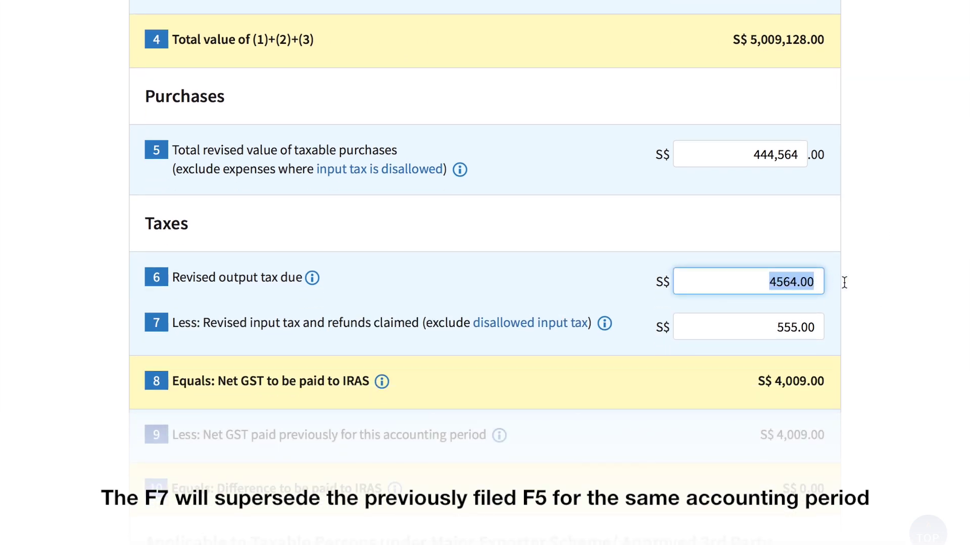
text(350000)
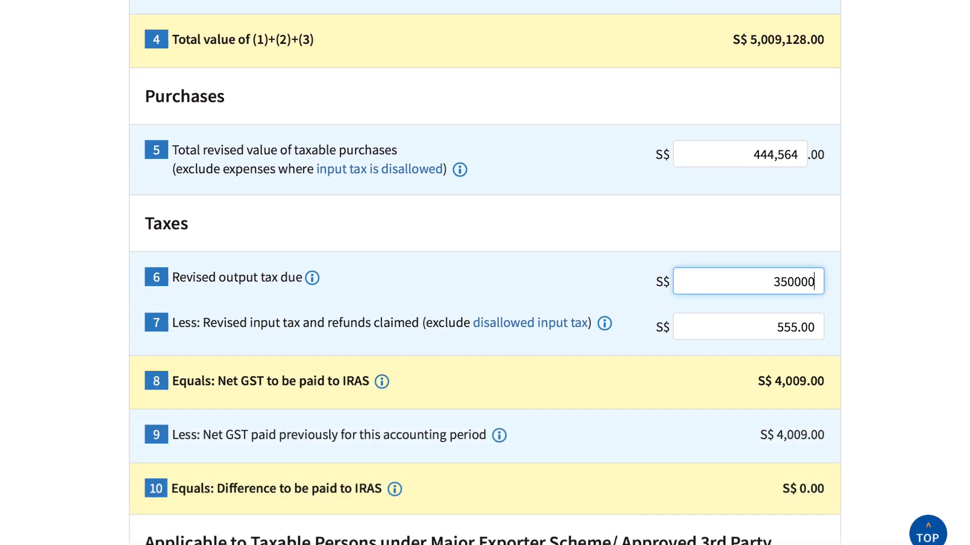
click(887, 276)
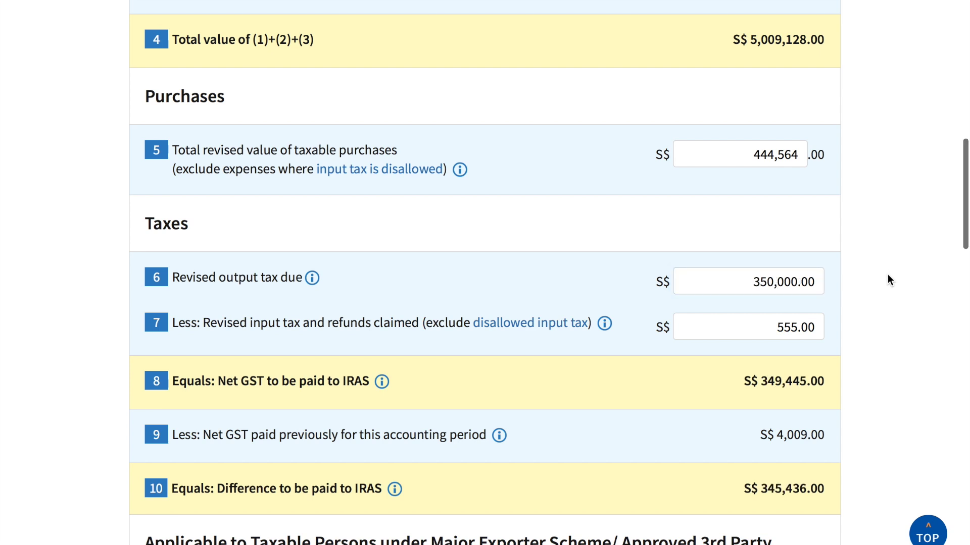
scroll(887, 275, down, 5)
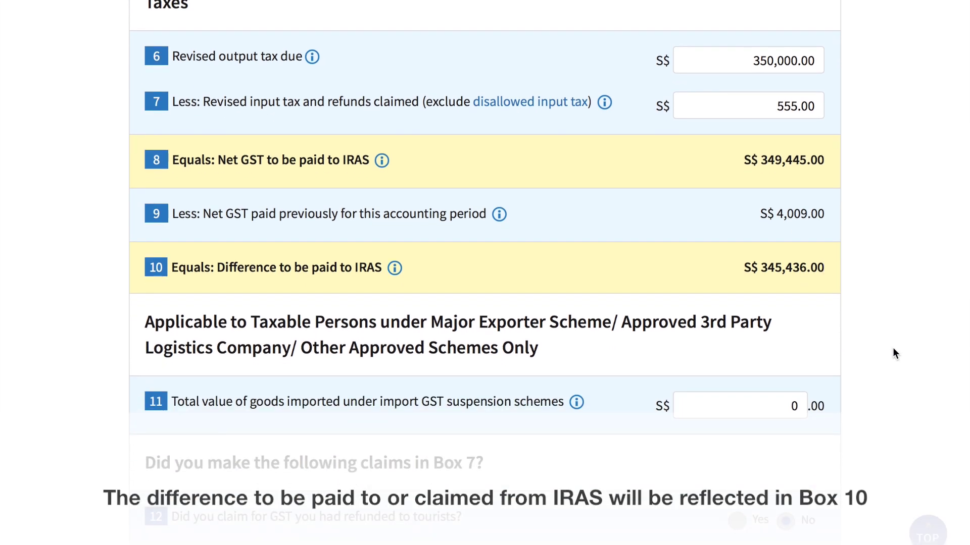
- Enter 'The error declared above is for the period 01 Apr 2015 to 30 Jun 2015' as the error description
scroll(893, 350, down, 4)
scroll(892, 350, down, 4)
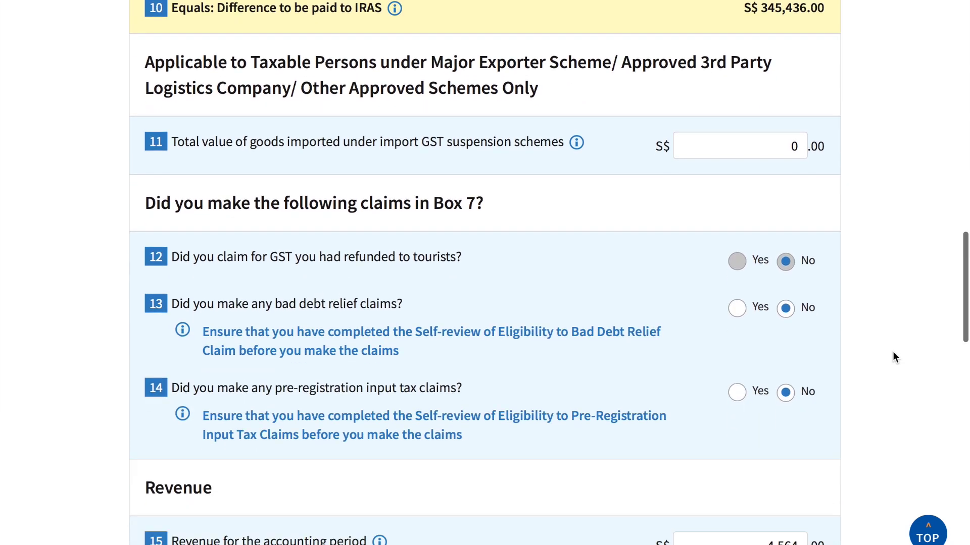
scroll(904, 346, down, 2)
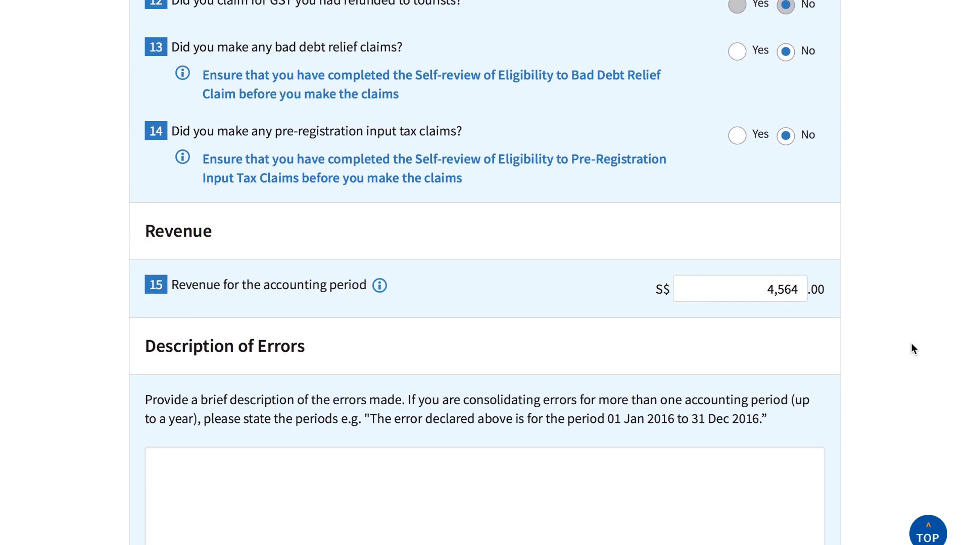
scroll(911, 343, down, 4)
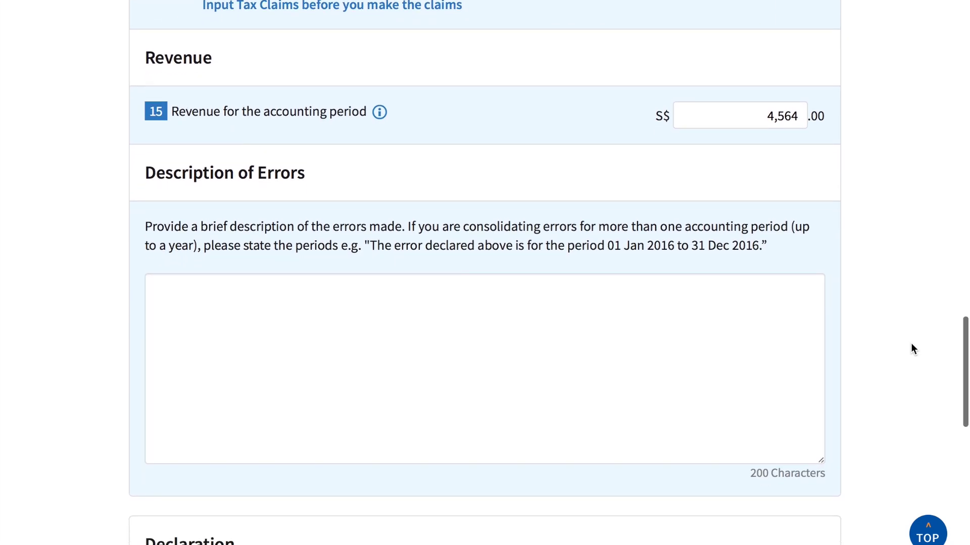
click(690, 309)
text(The err)
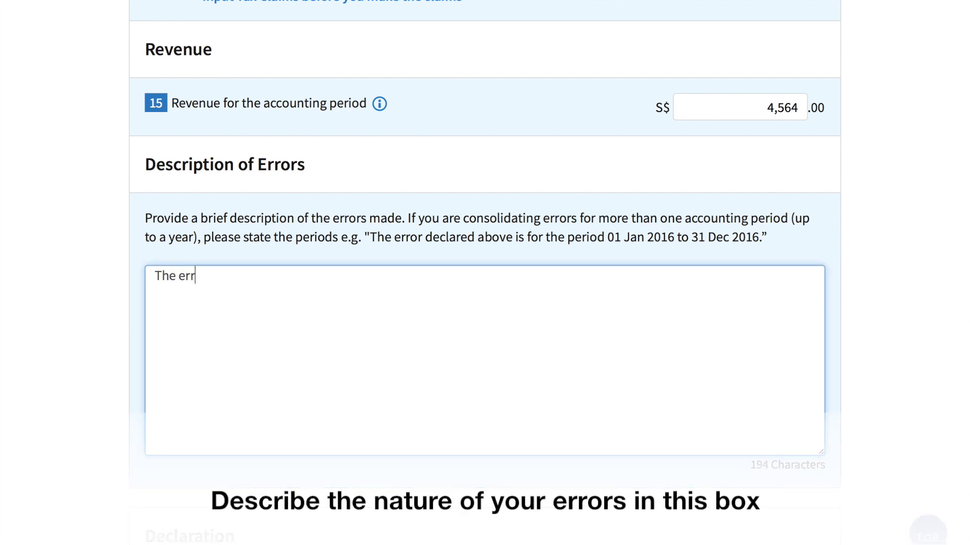
text(or declared above is fo)
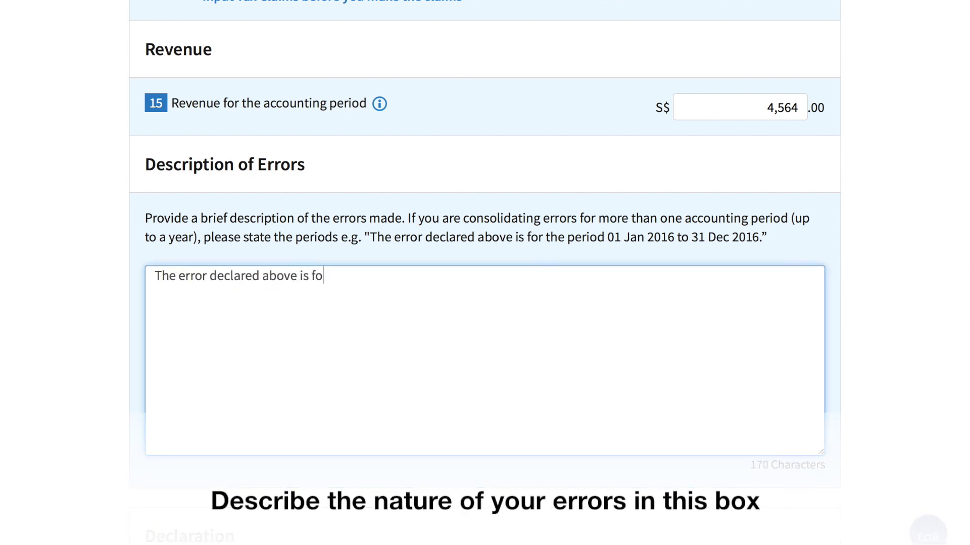
text(r the period 01)
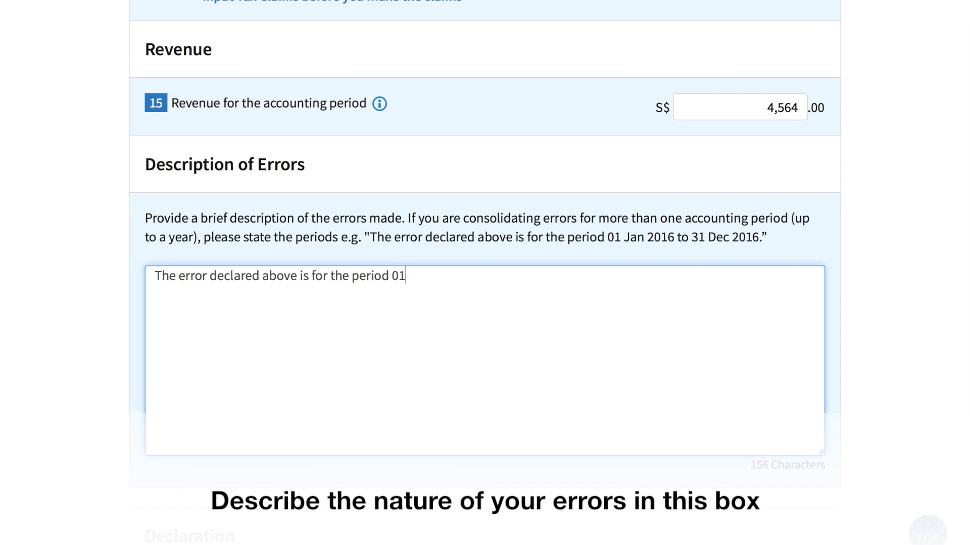
text( Apr 2015 t)
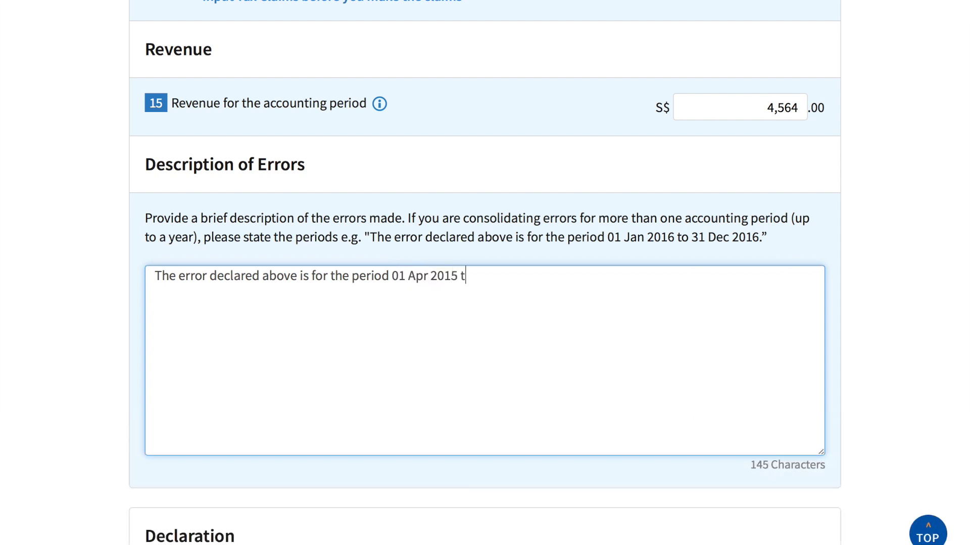
text(o 30 Jun 2015.)
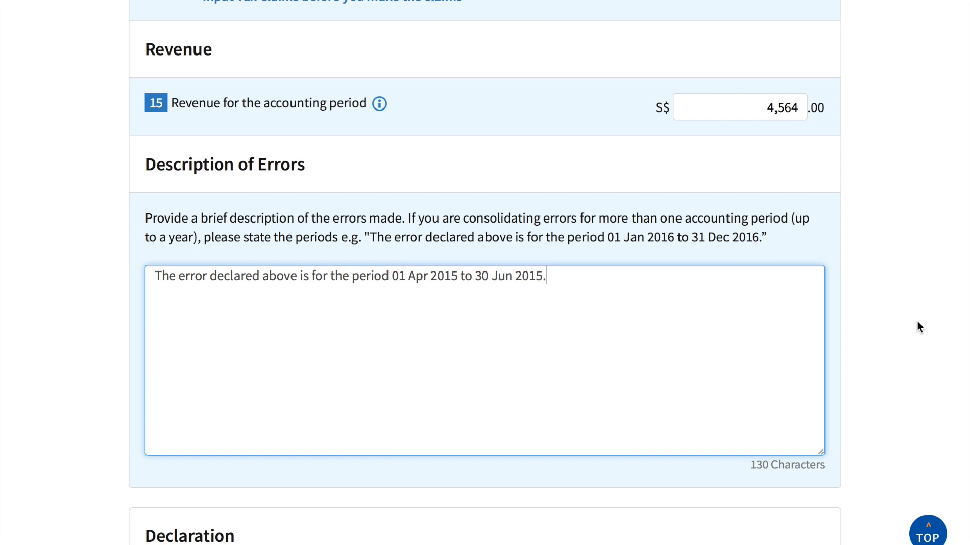
scroll(917, 320, down, 9)
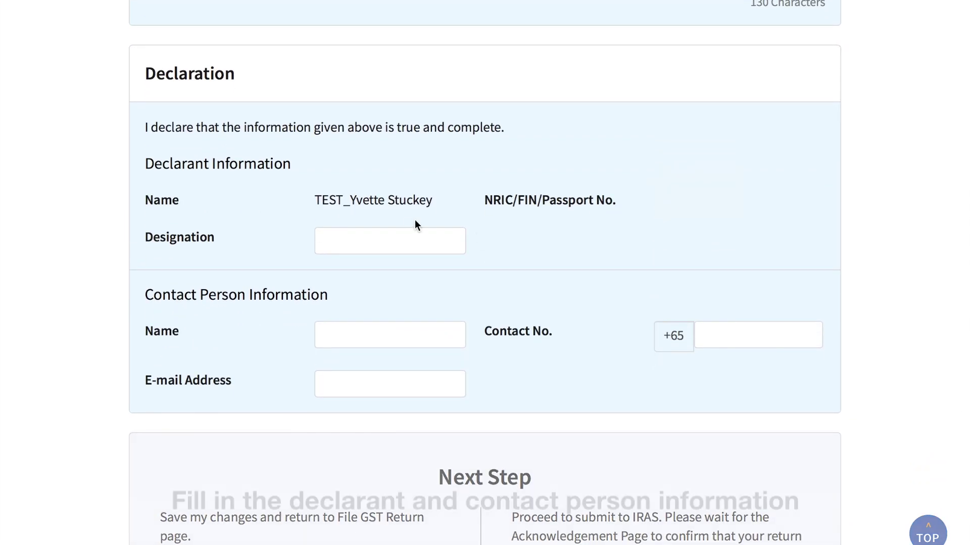
- Enter designation ACCOUNTANT plus the contact's name, phone and e-mail, then submit the F7
click(384, 233)
text(ACCOUNTANT)
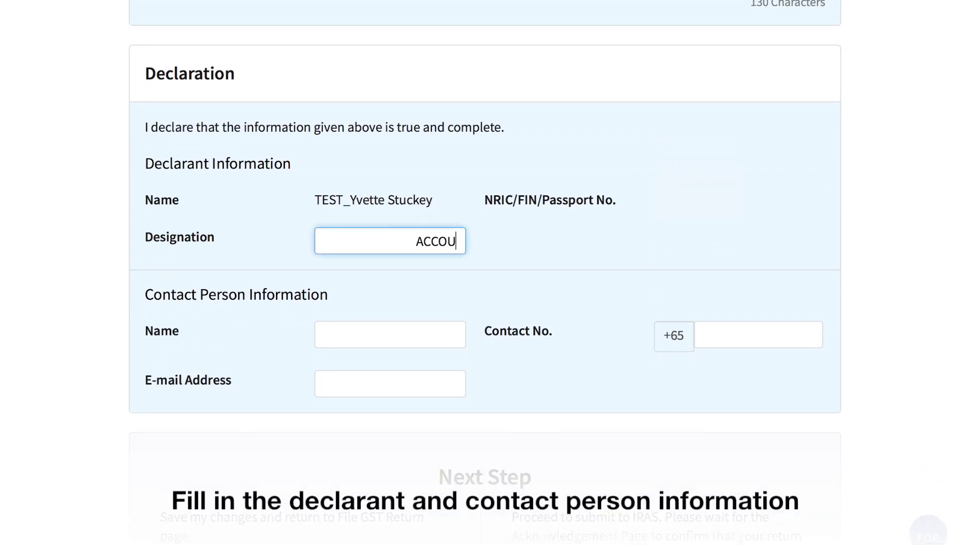
click(371, 329)
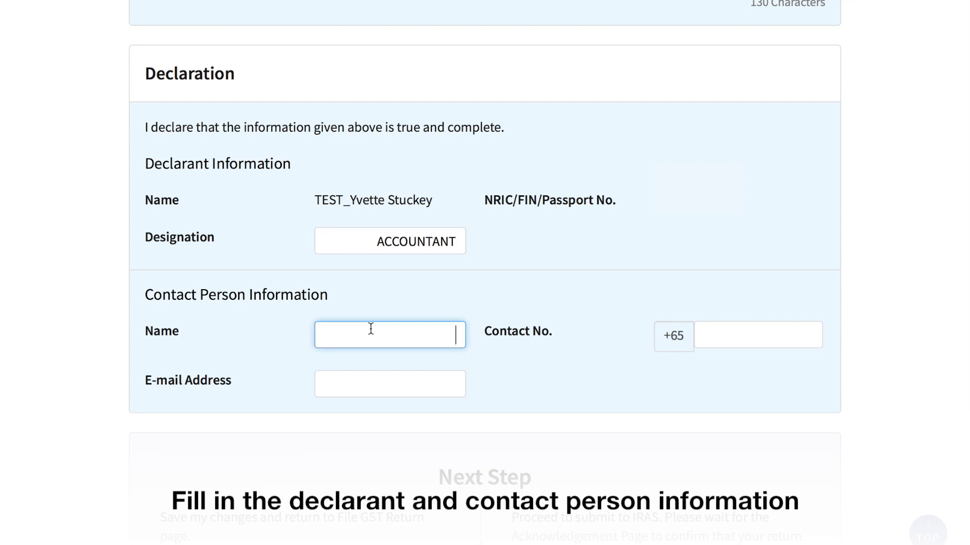
click(757, 335)
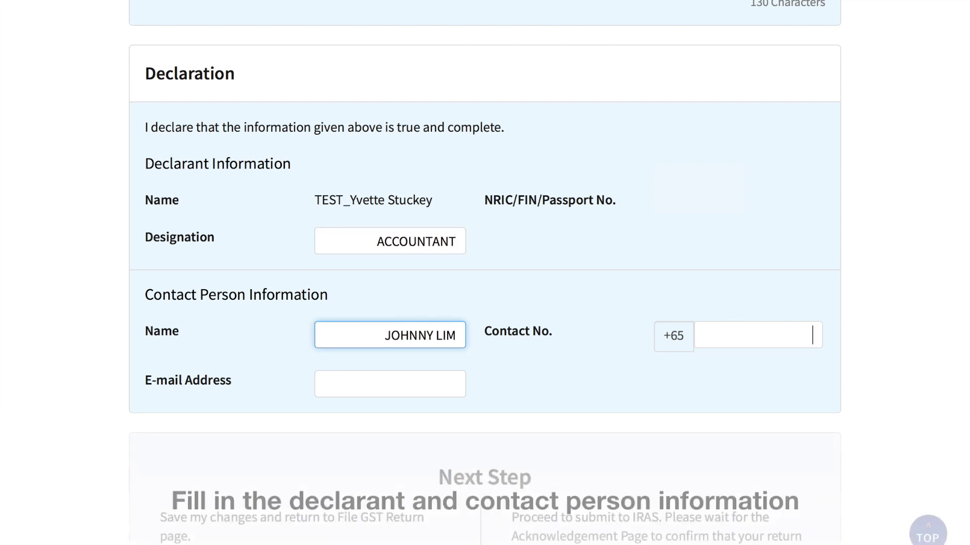
text(91234567)
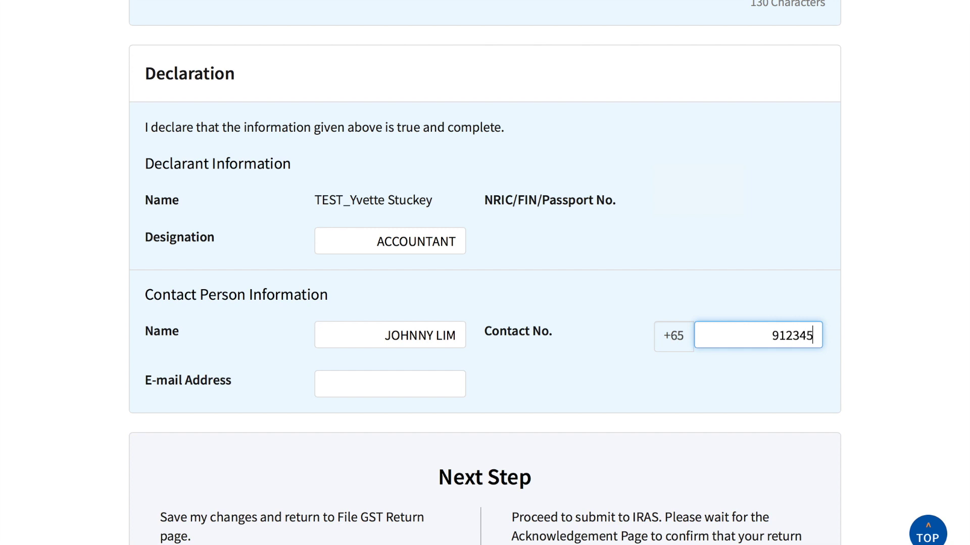
click(378, 388)
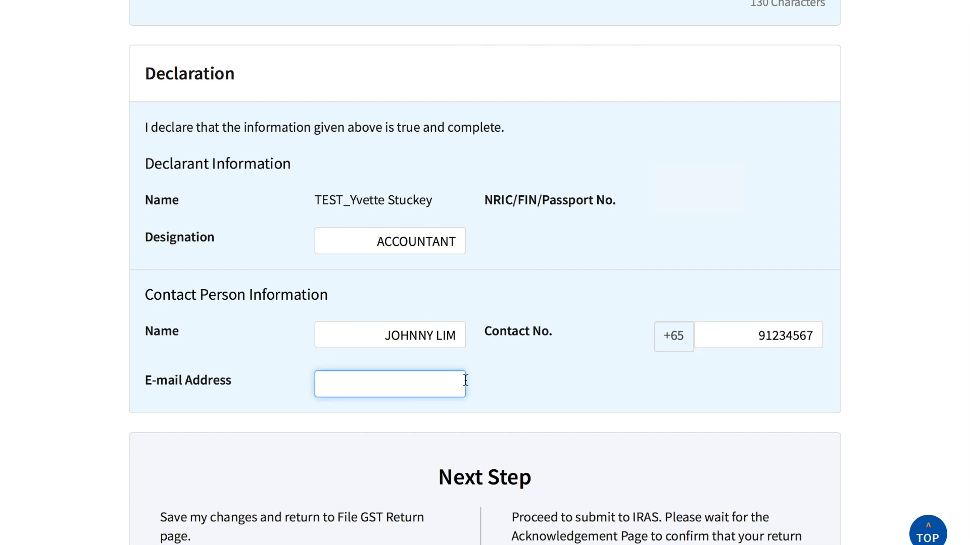
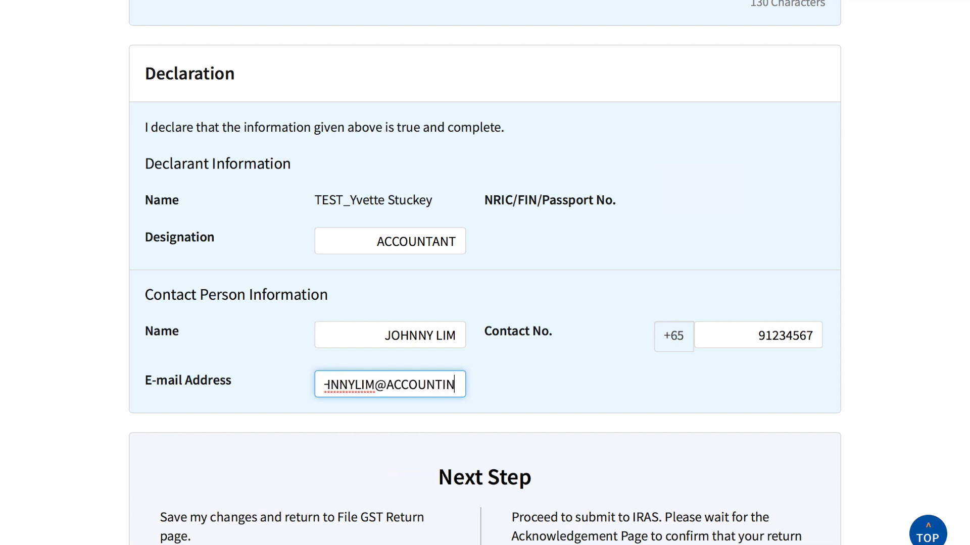
click(819, 382)
scroll(819, 381, down, 4)
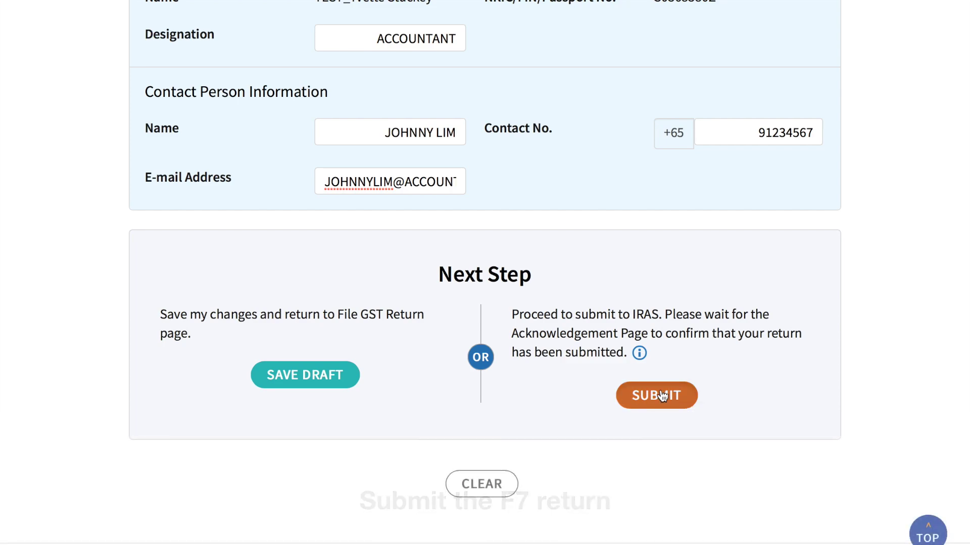
click(662, 396)
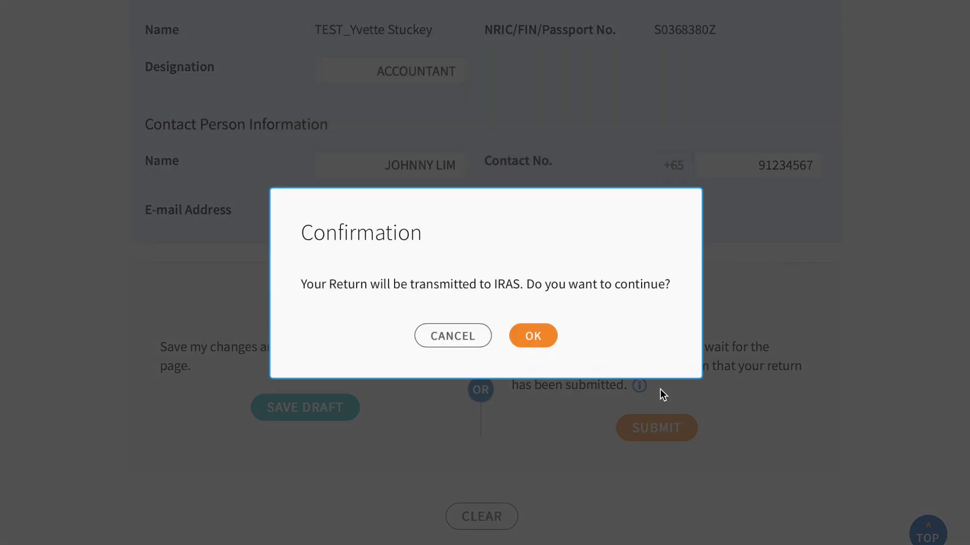
- Confirm submission of the GST F7 return to IRAS and return to the Overview page
click(533, 342)
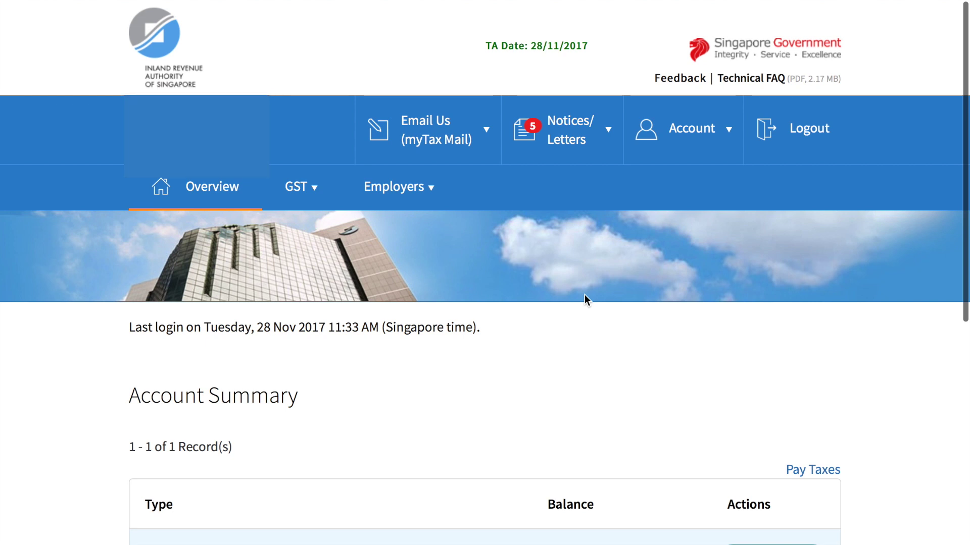
click(706, 150)
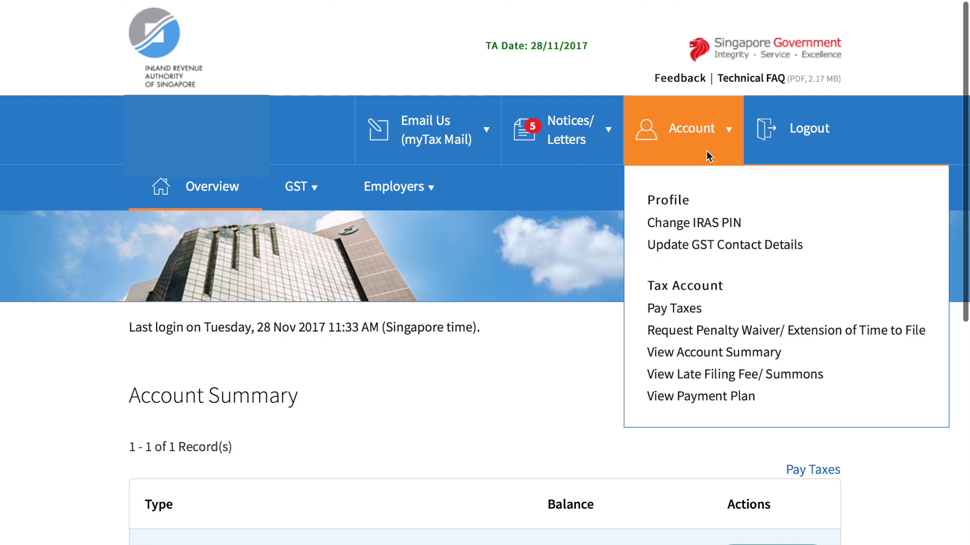
click(682, 352)
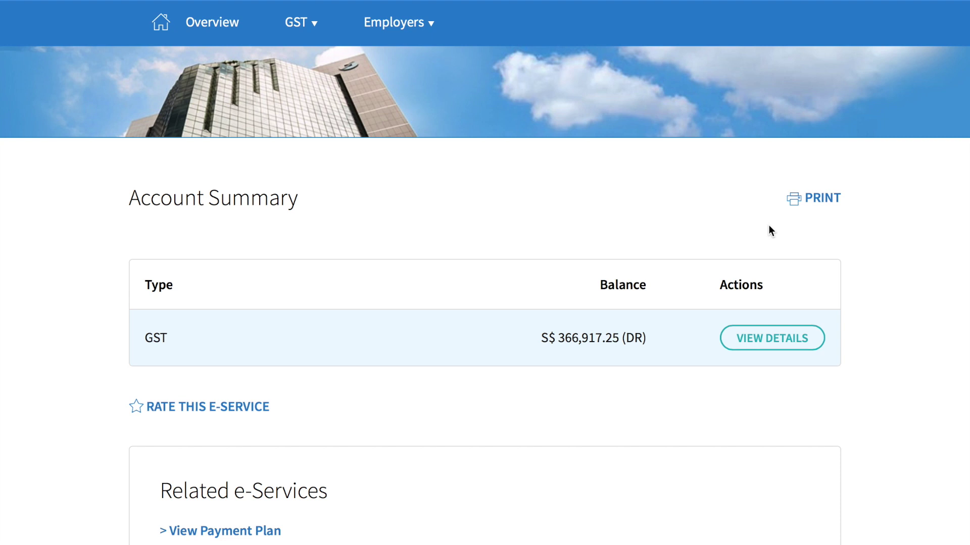
scroll(768, 225, down, 3)
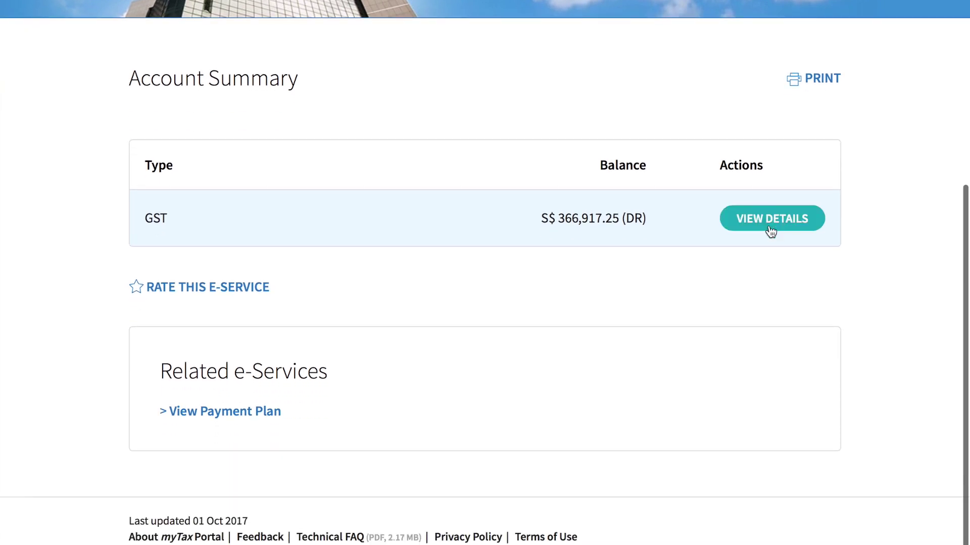
click(771, 232)
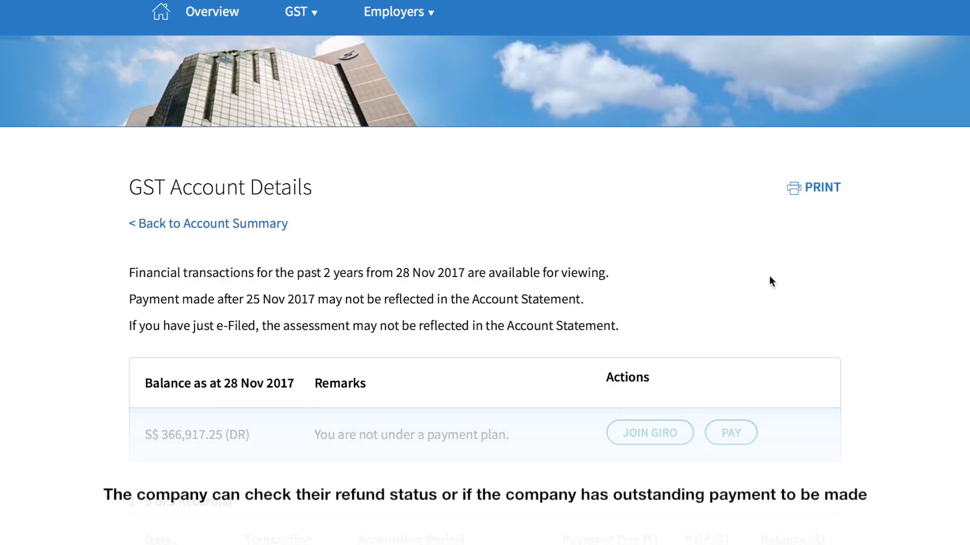
scroll(769, 281, down, 6)
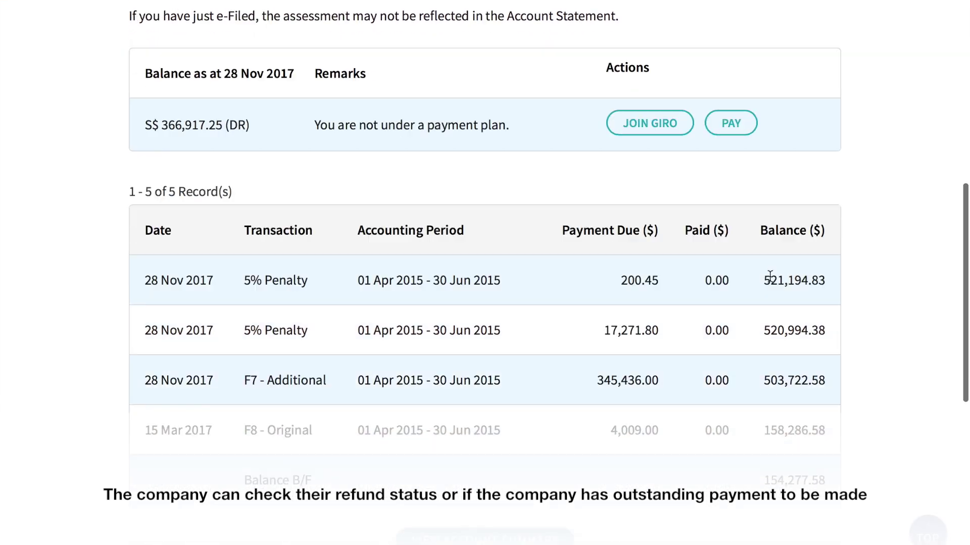
scroll(770, 275, down, 6)
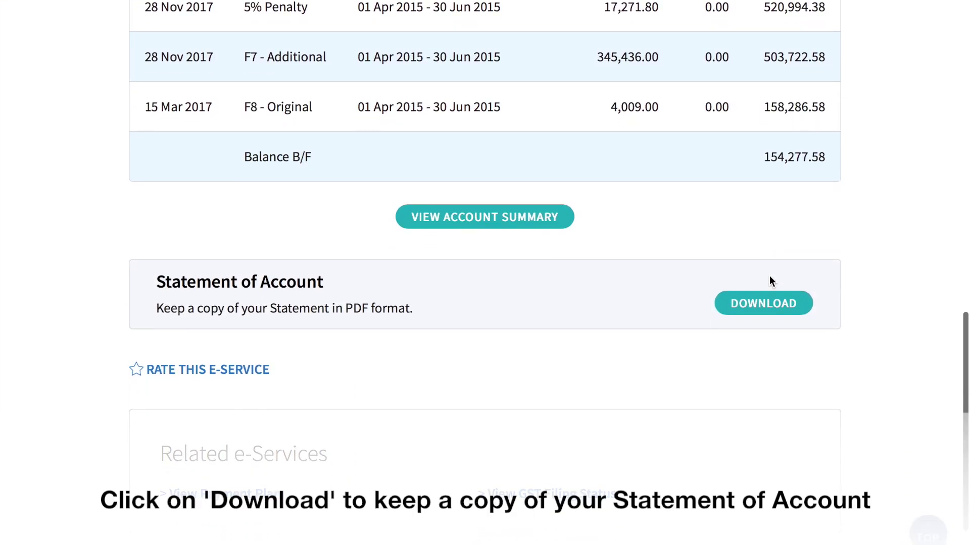
scroll(769, 281, down, 2)
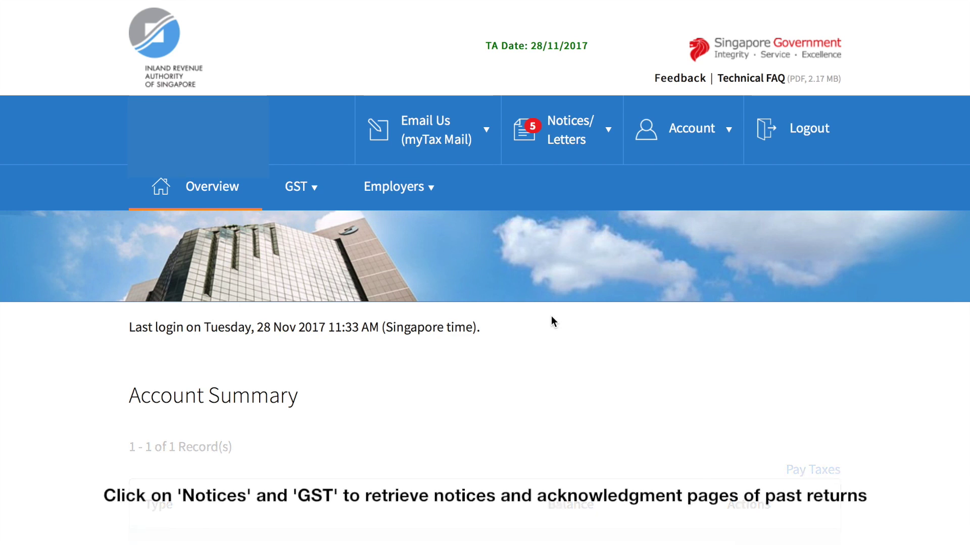
click(585, 146)
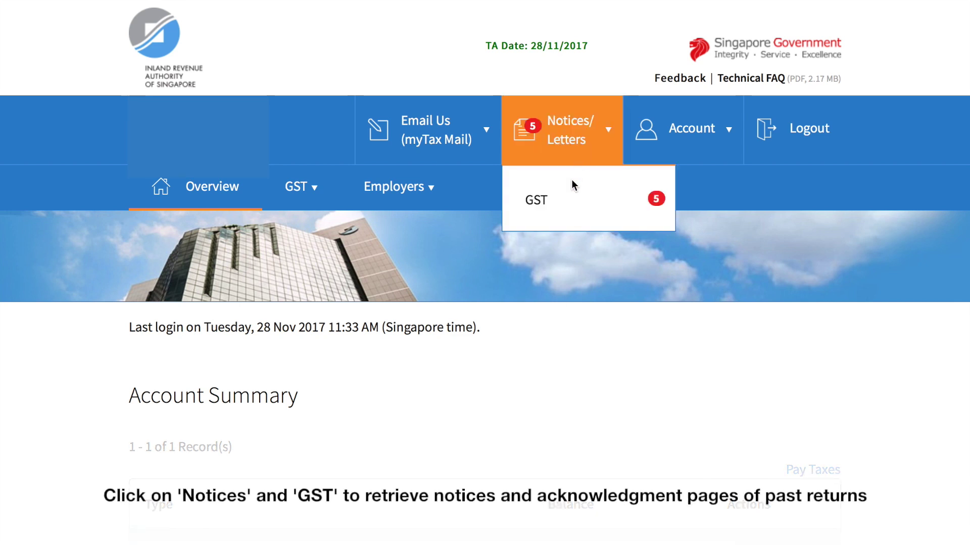
click(567, 208)
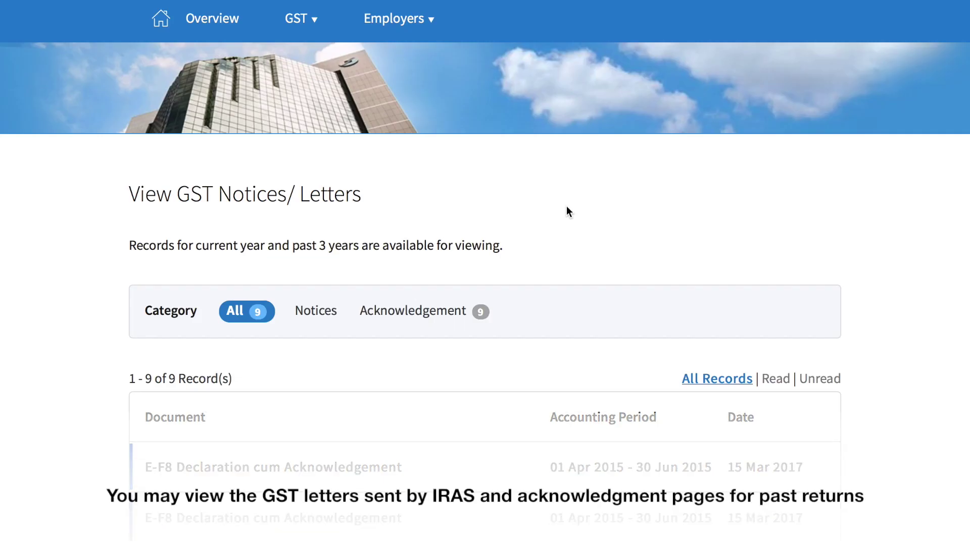
scroll(566, 207, down, 2)
scroll(566, 207, down, 3)
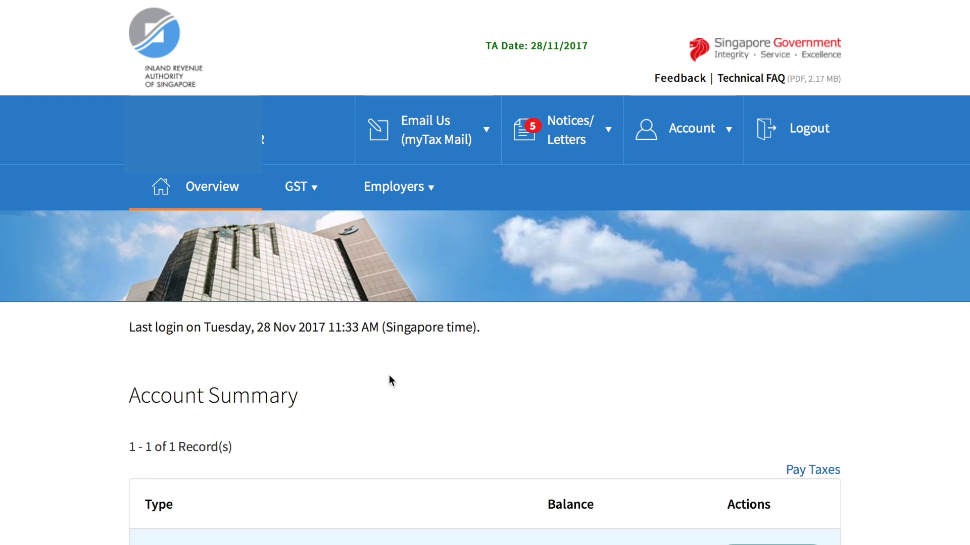
- Search GST Filing Status for the current and past 2 years, listing 7 records
click(317, 190)
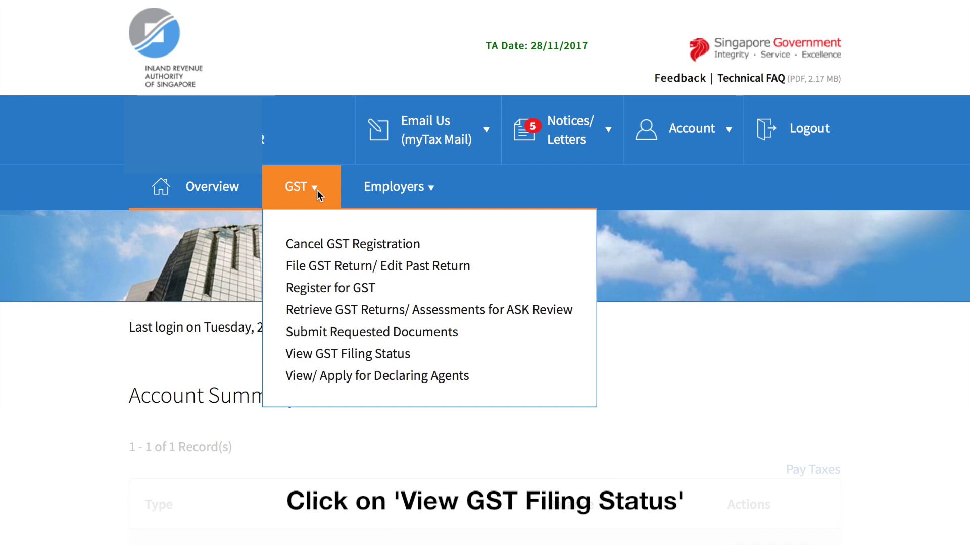
click(316, 354)
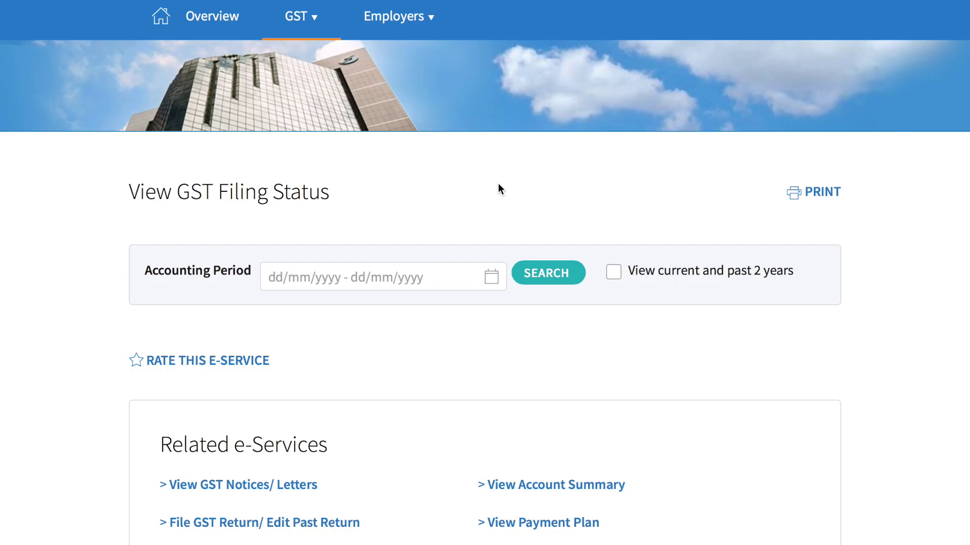
click(615, 275)
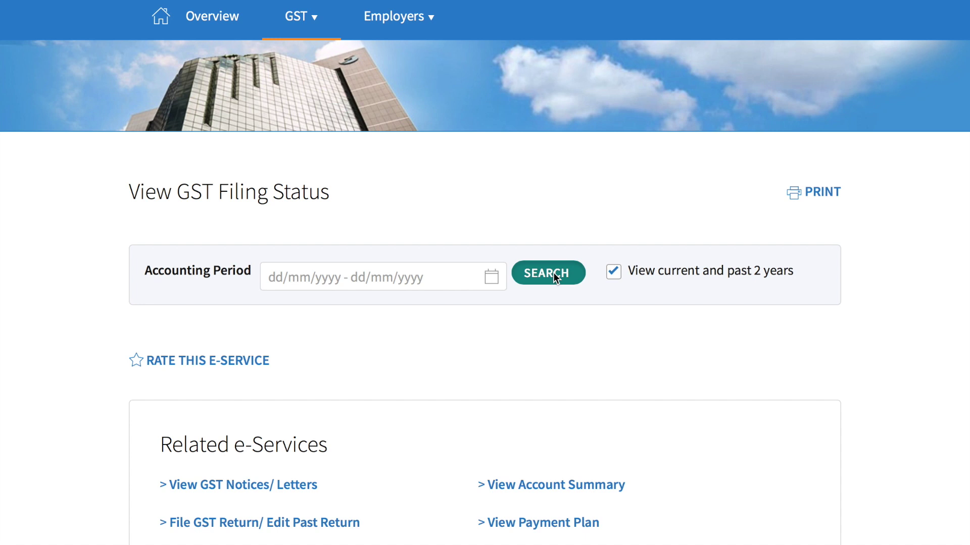
click(553, 272)
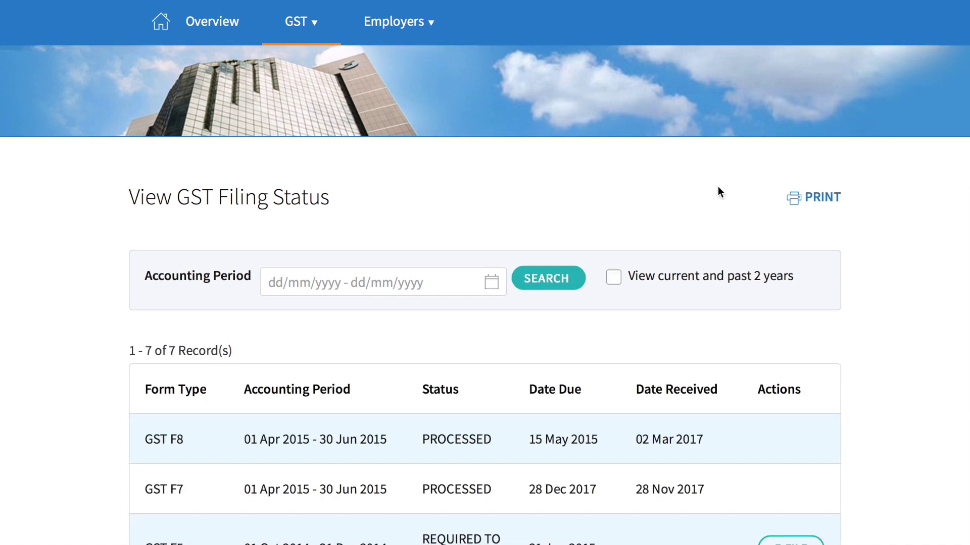